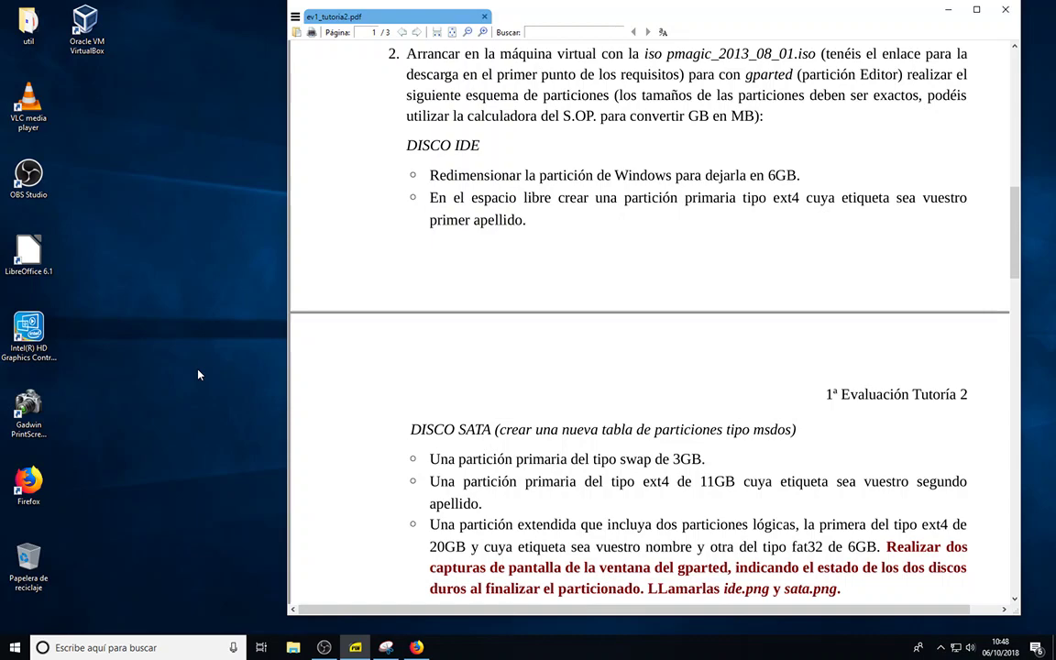
Open VirtualBox and bring up the storage settings of the win32 virtual machine
left_click(82, 26)
double_click(82, 26)
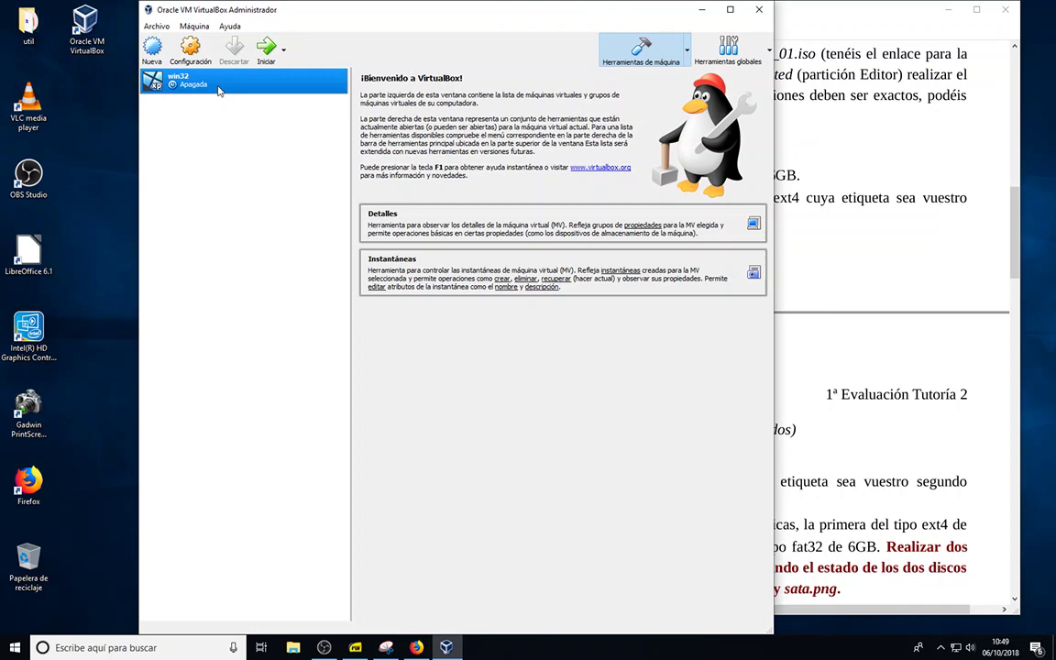
left_click(188, 50)
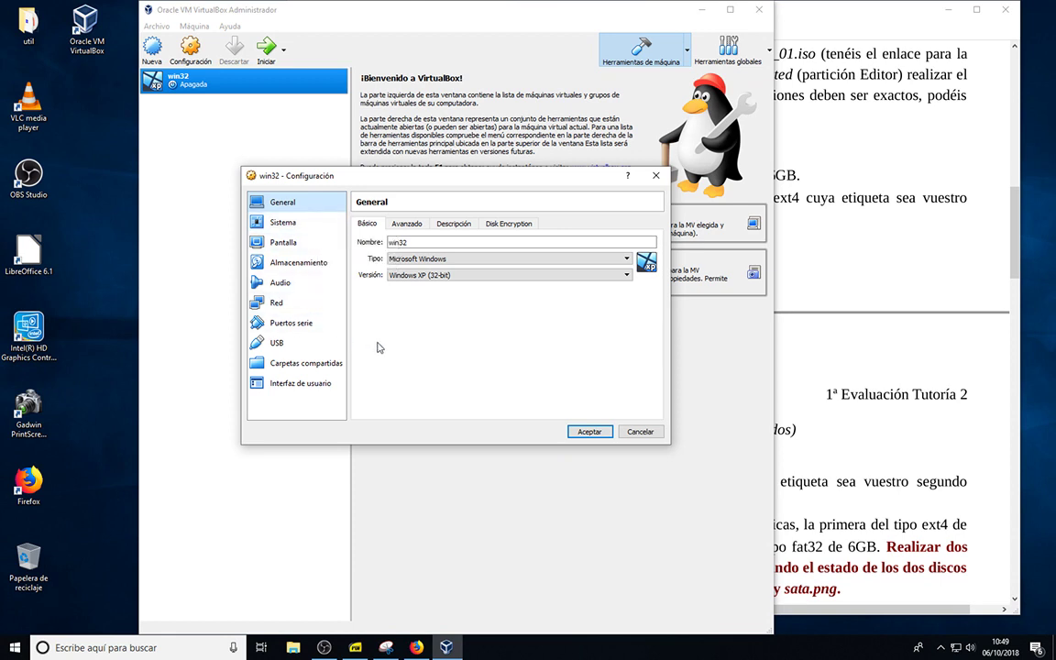
left_click(298, 266)
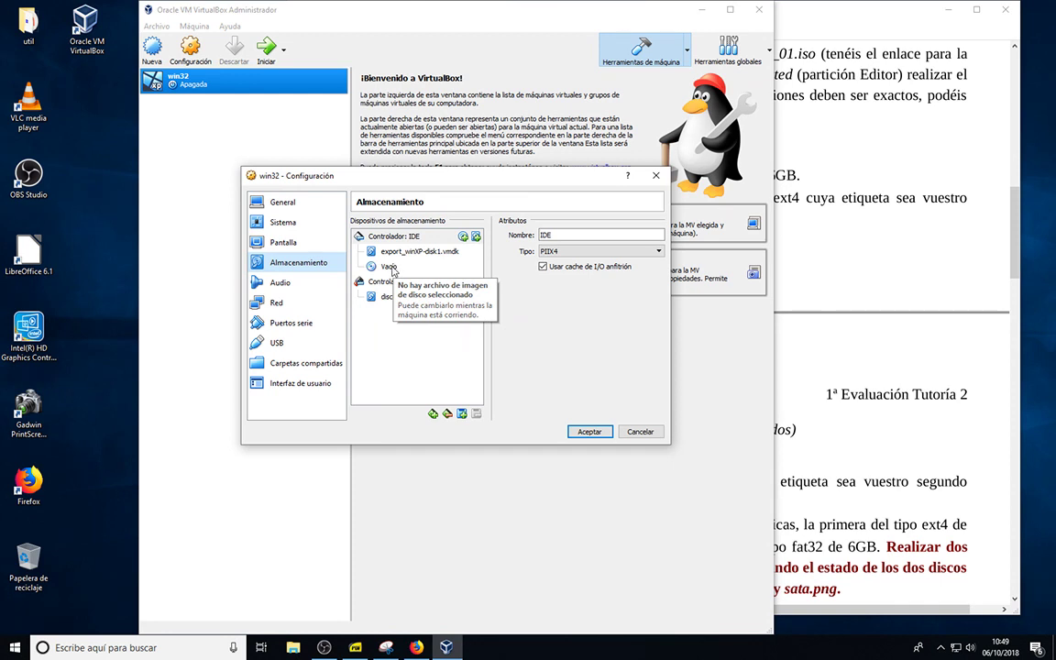
Load the pmagic_2013_08_01 disk image from the maquinas (D:) drive into the empty optical drive on the IDE controller
left_click(392, 267)
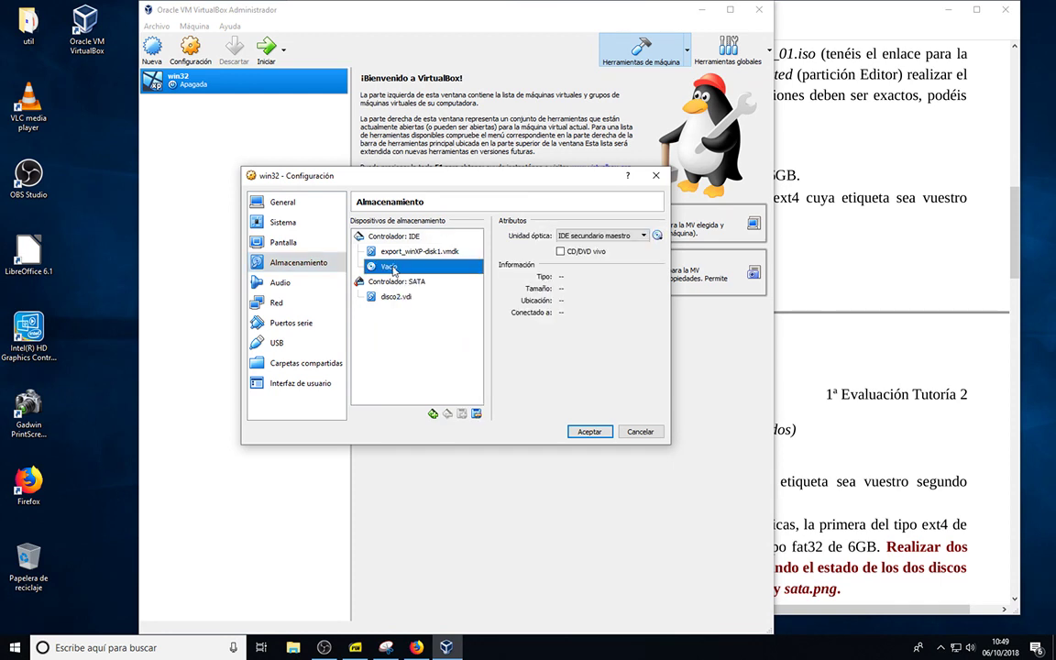
left_click(657, 236)
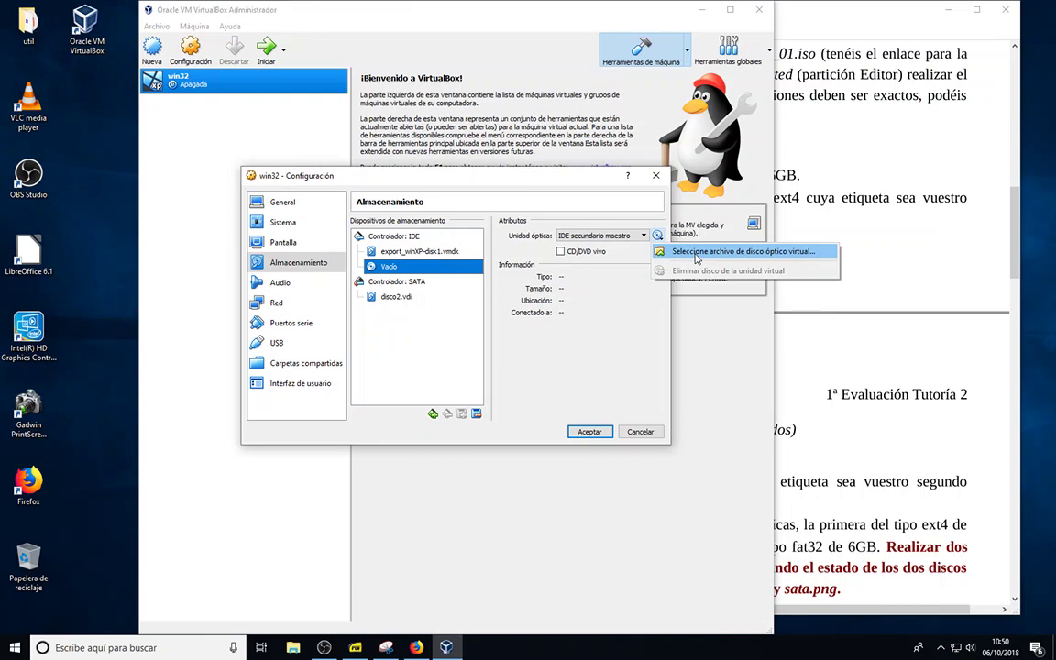
left_click(696, 252)
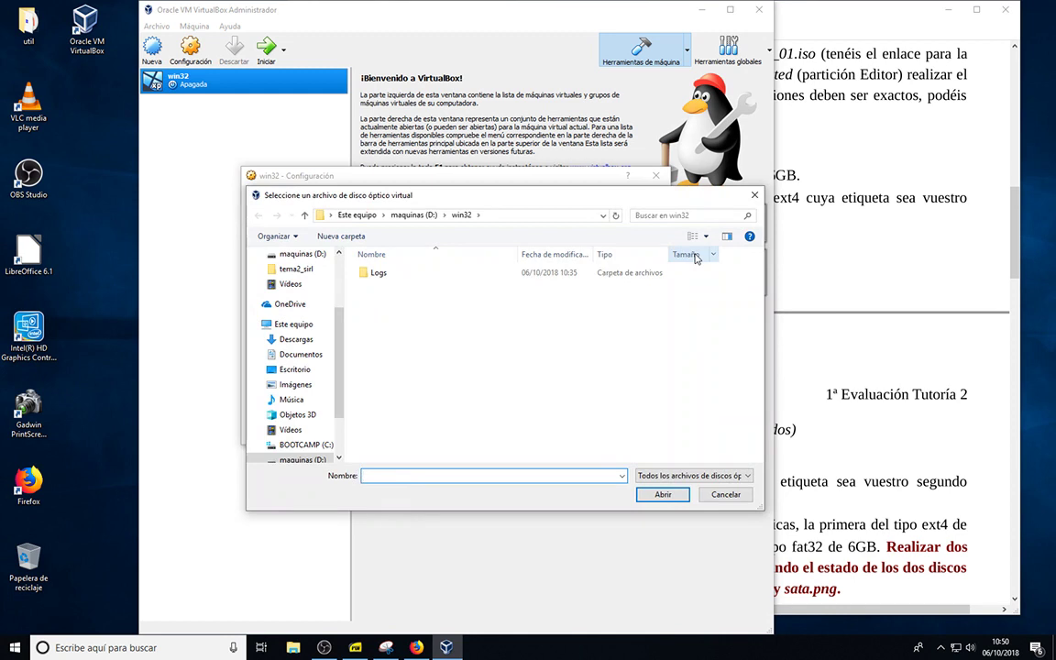
left_click_drag(343, 337, 346, 392)
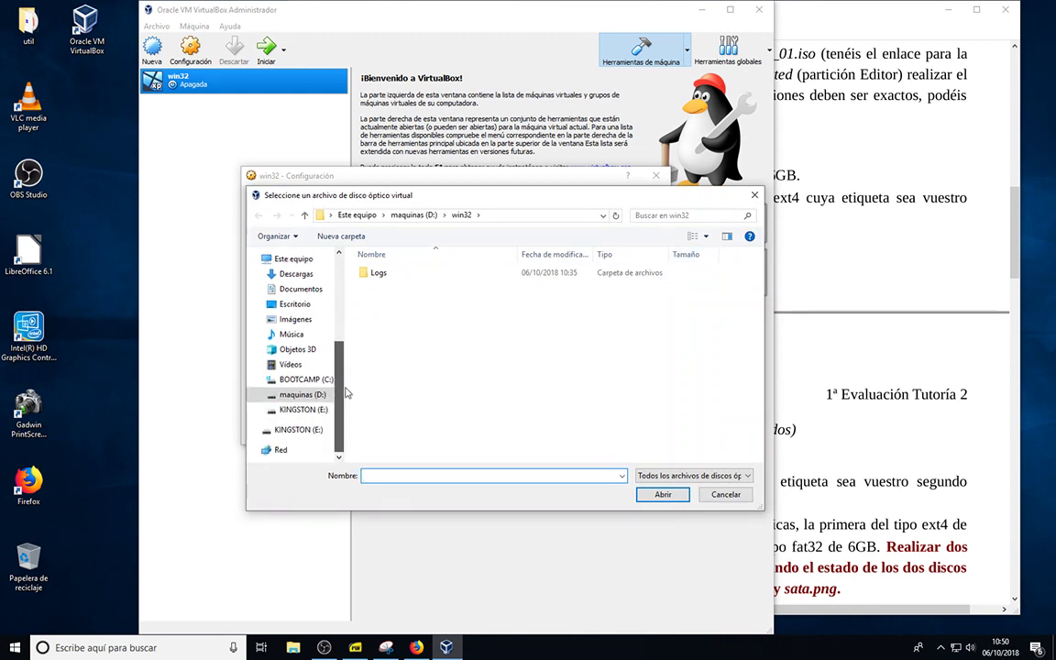
left_click(295, 398)
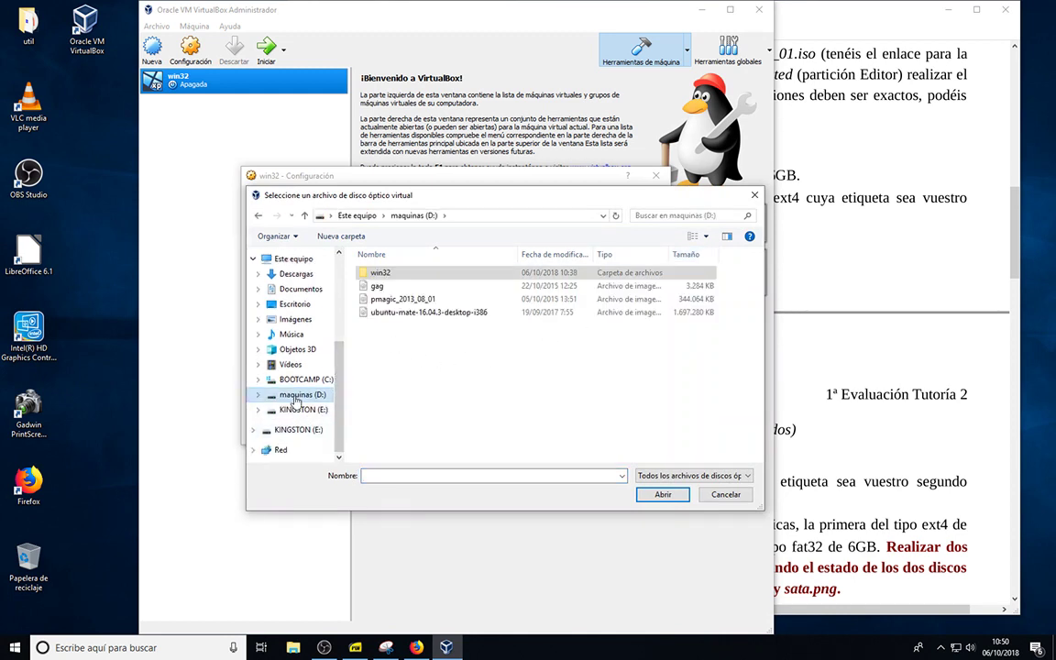
left_click(393, 299)
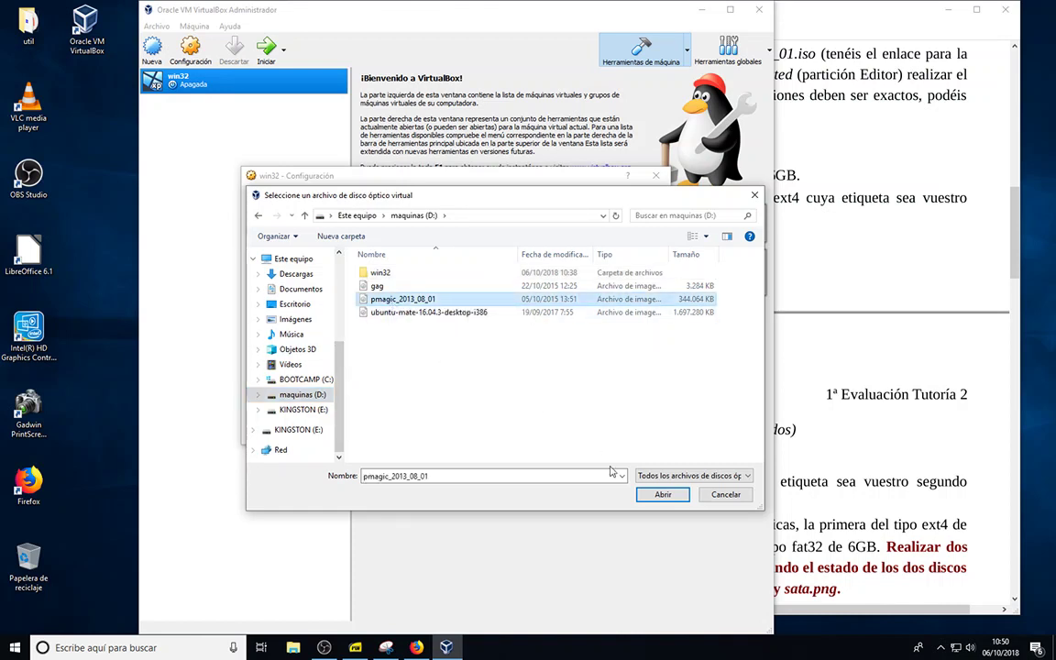
left_click(670, 498)
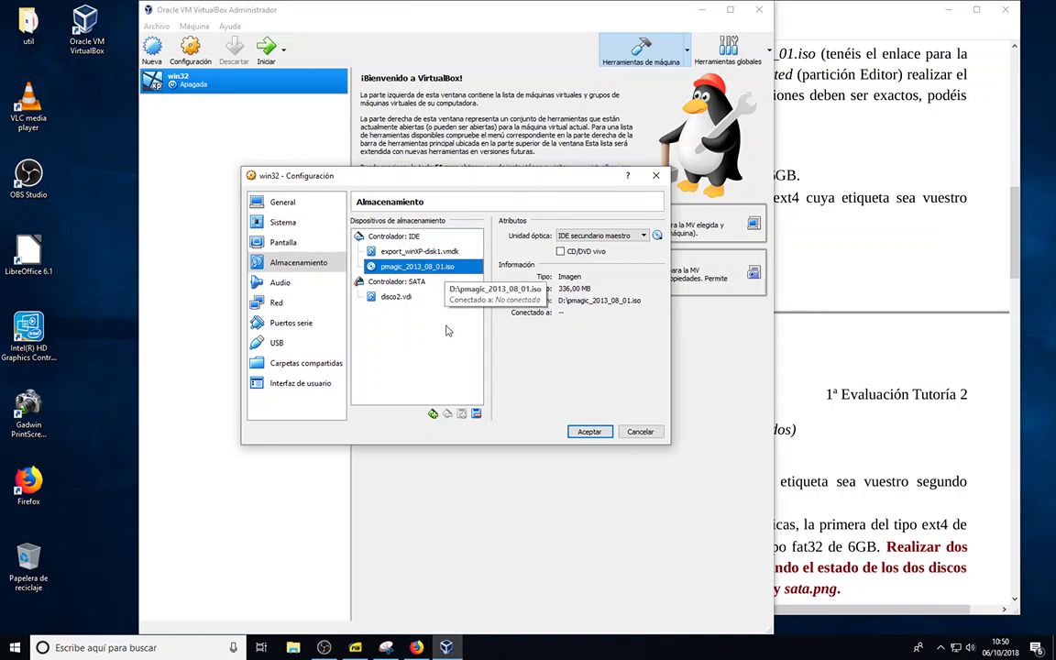
Disable floppy boot and move Disquete to the end of the boot order so Óptica comes first, and accept the settings
left_click(284, 224)
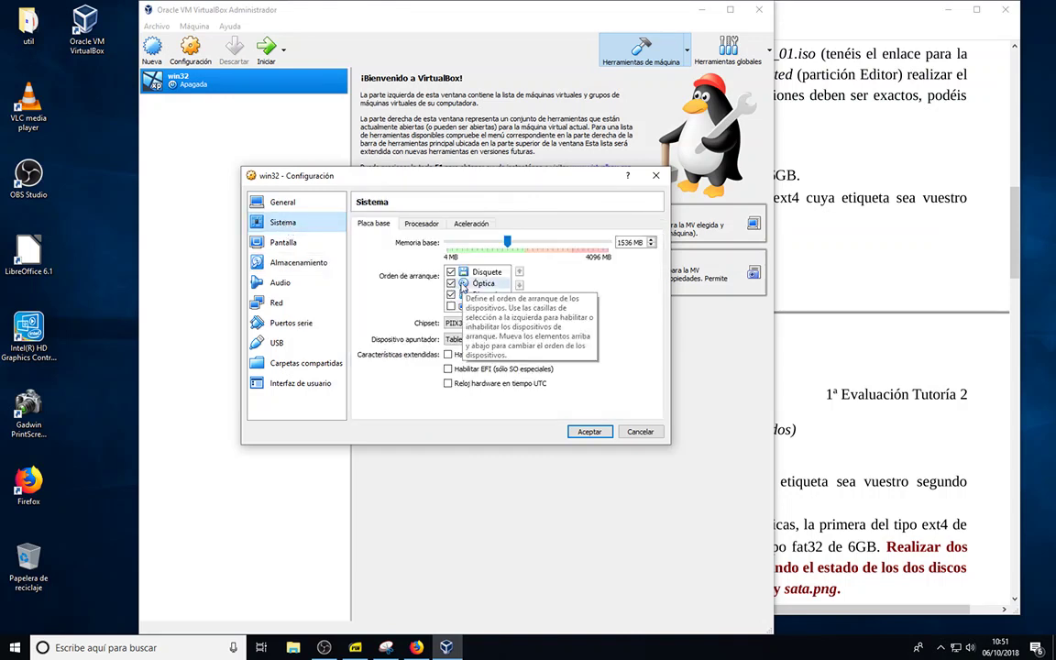
left_click(476, 297)
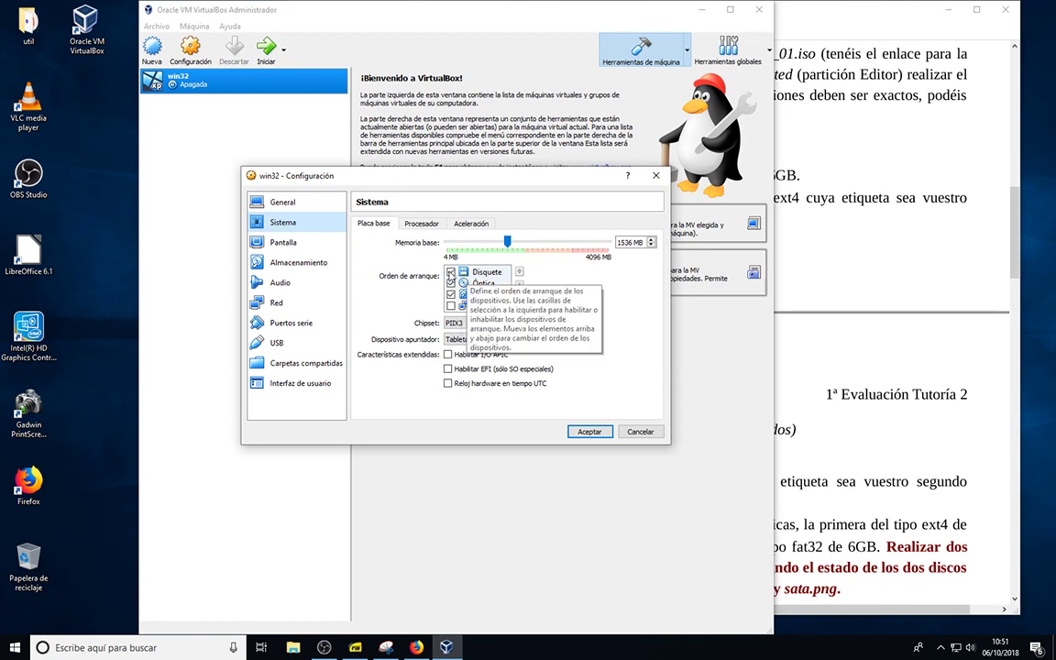
left_click(451, 272)
left_click(519, 286)
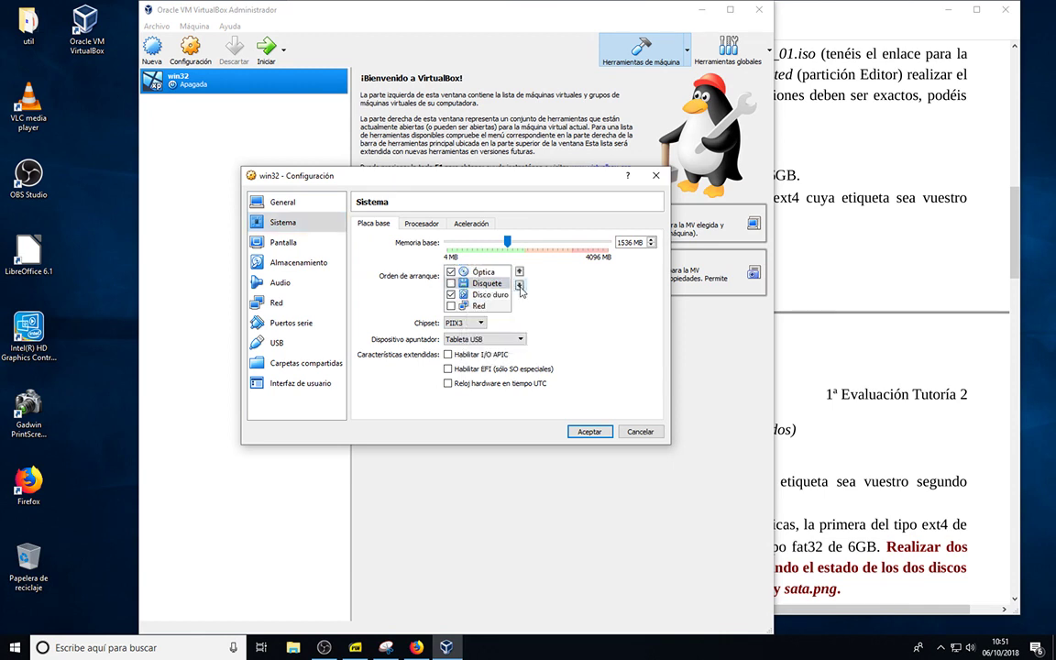
left_click(519, 286)
left_click(519, 286)
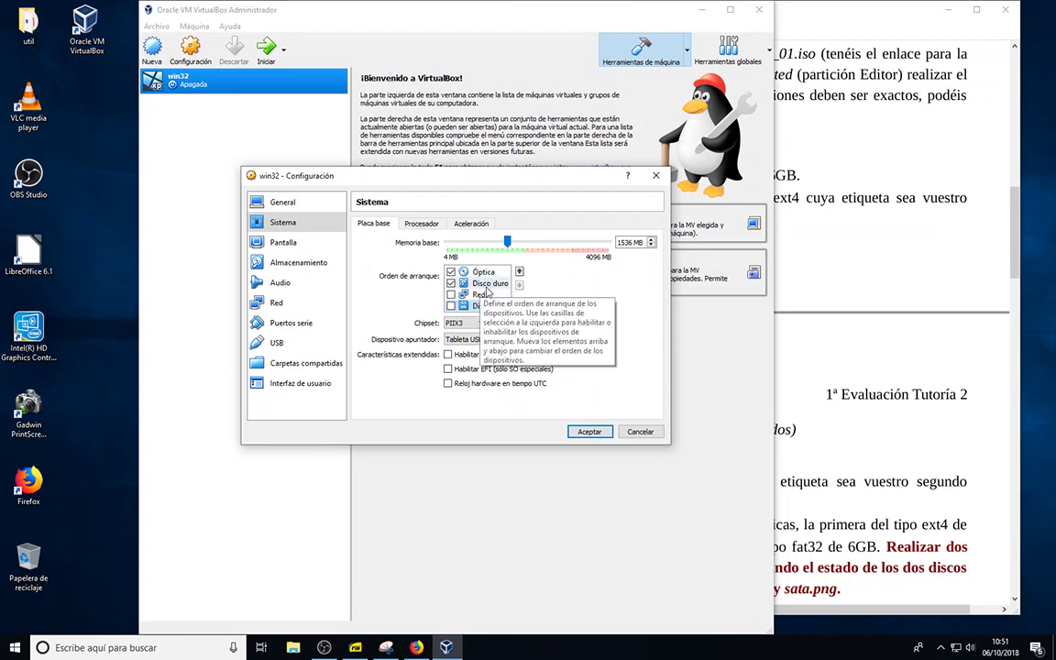
left_click(599, 435)
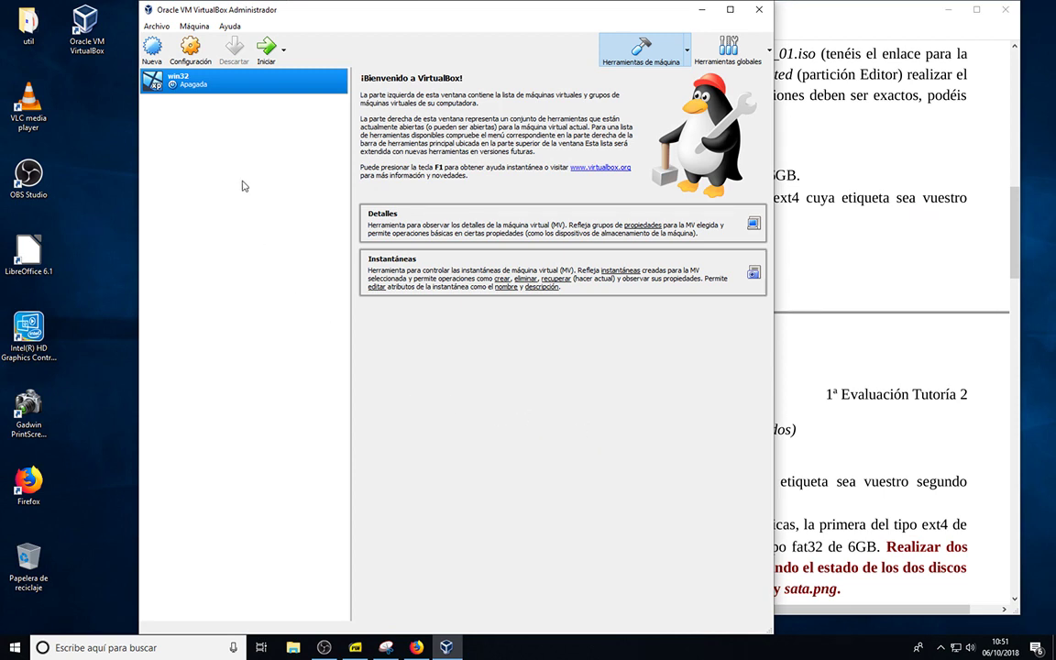
Start the win32 virtual machine and open the Language options for the default settings that run from RAM
left_click(266, 48)
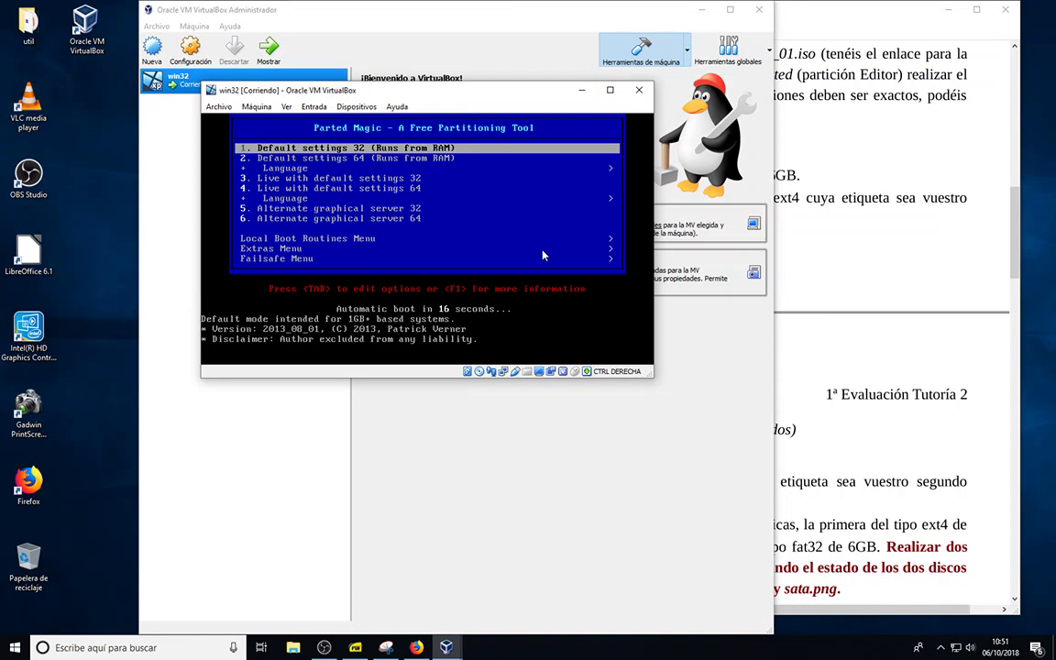
key("Down")
key("Down")
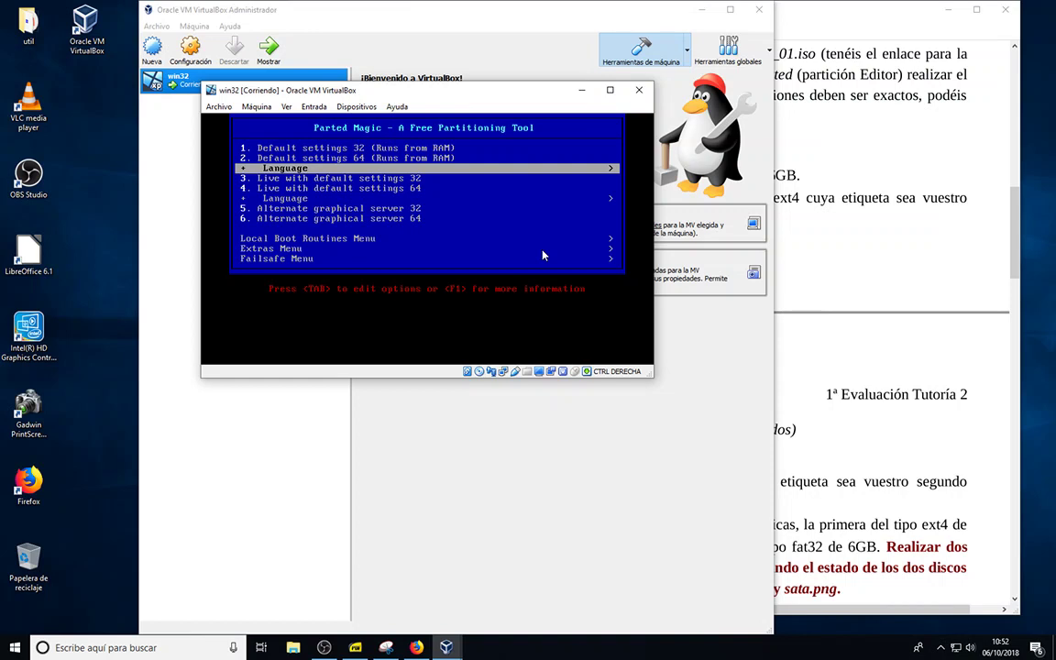
key("Down")
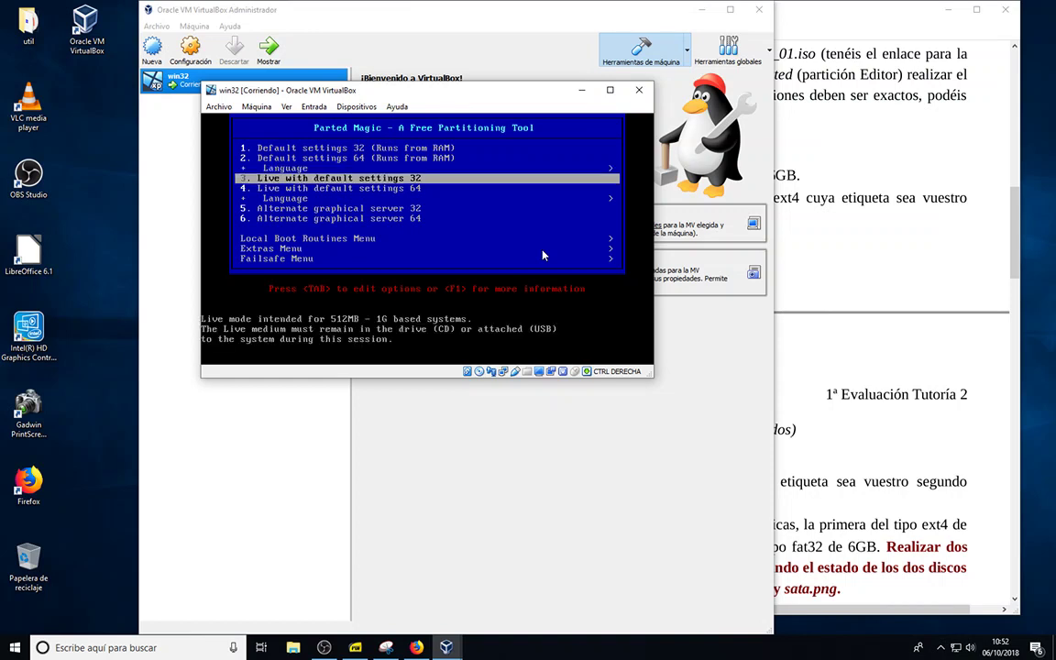
key("Down")
key("Down")
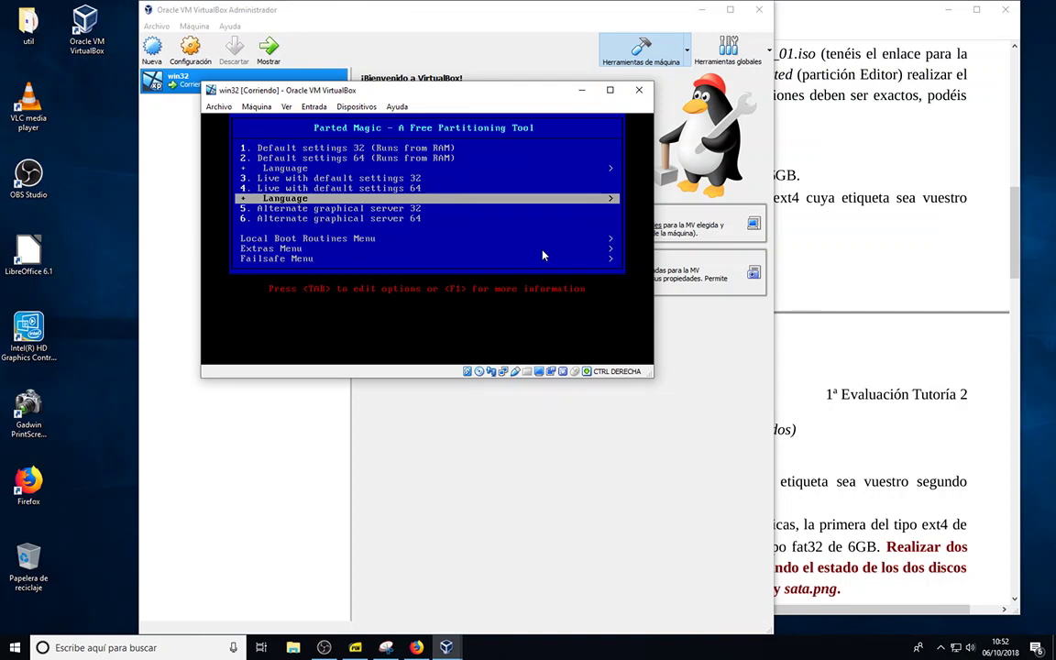
key("Up")
key("Up")
key("Up")
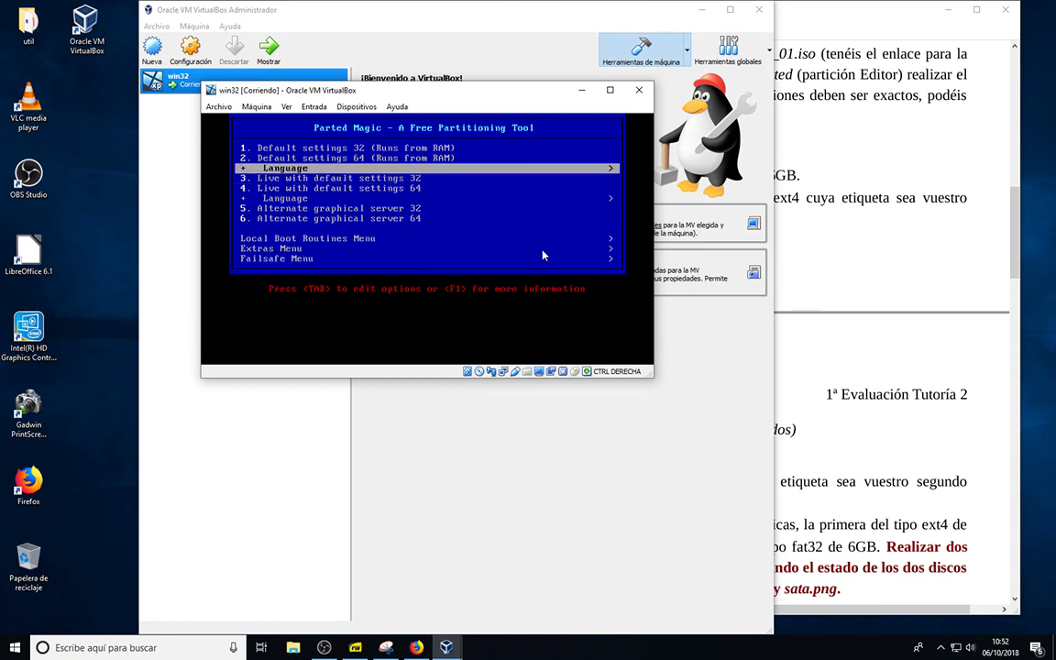
key("Return")
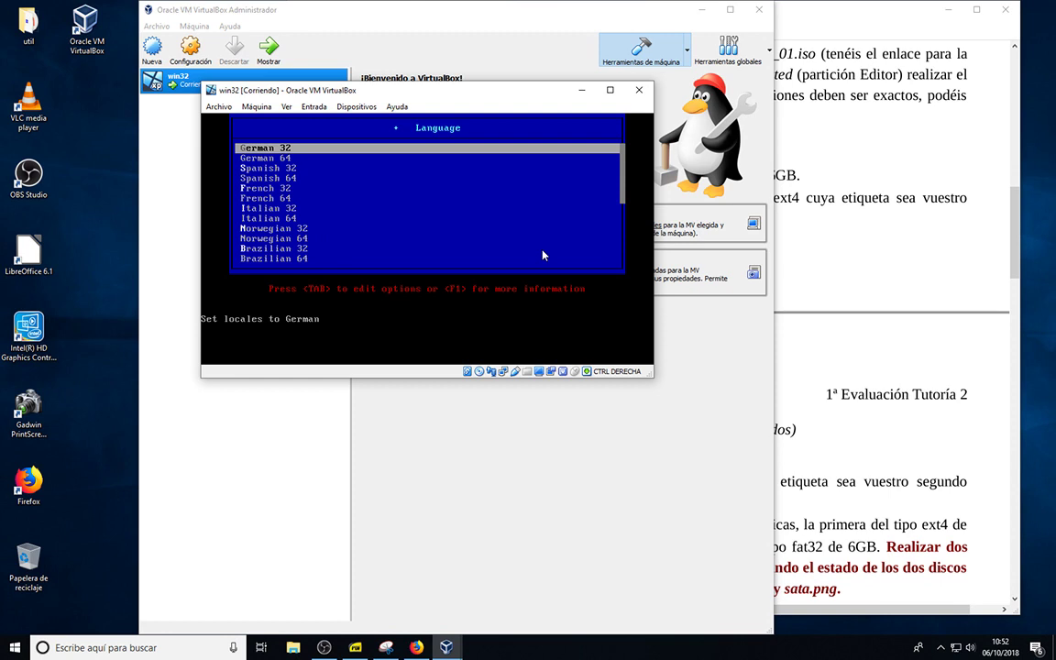
Boot Parted Magic with the Spanish 32 language option
key("Down")
key("Down")
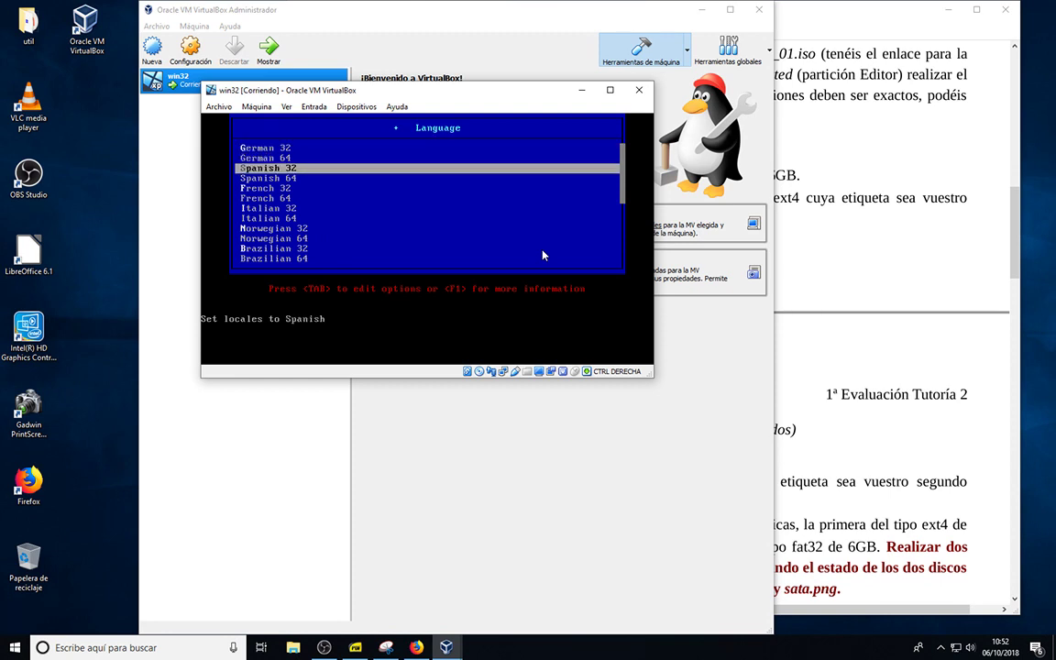
key("Down")
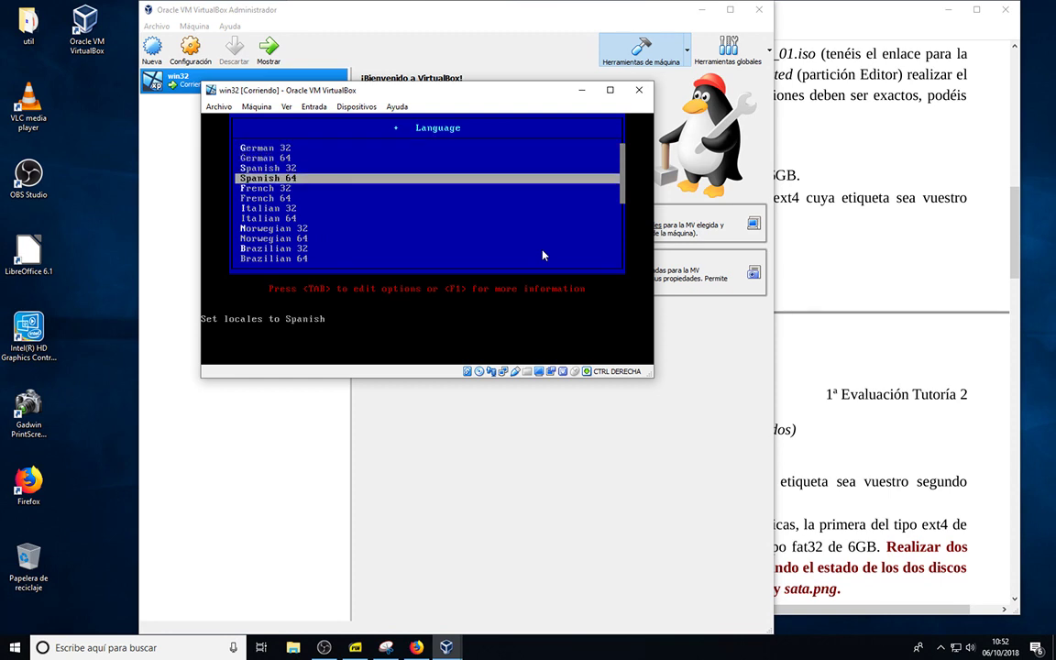
key("Up")
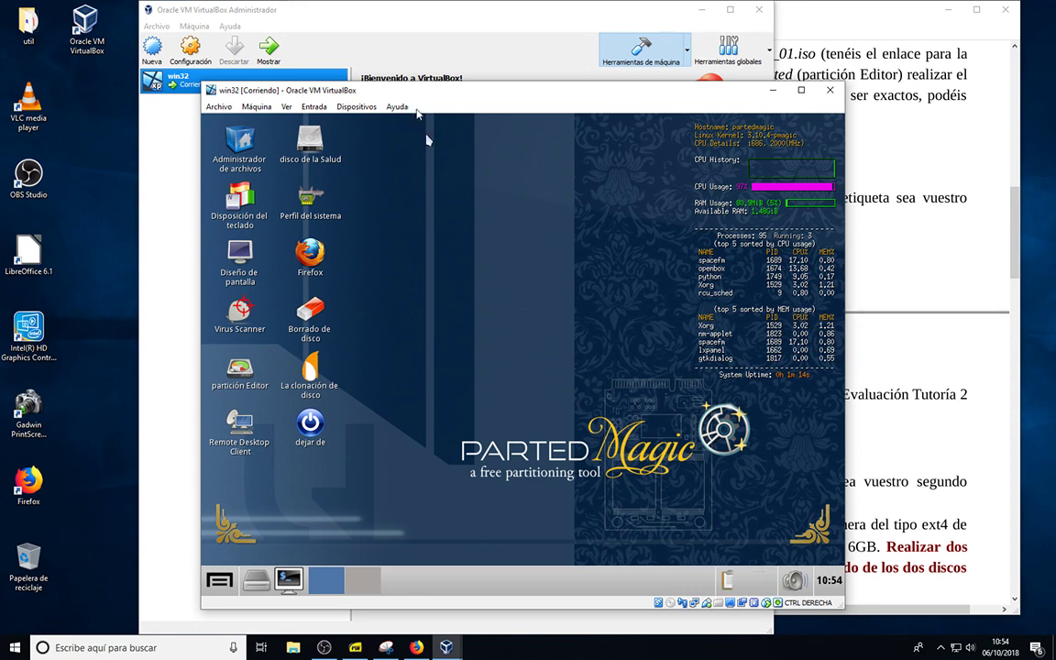
Cancel the timezone configuration and open the partition editor on the 20 GiB disk /dev/sdb
left_click_drag(444, 95, 425, 68)
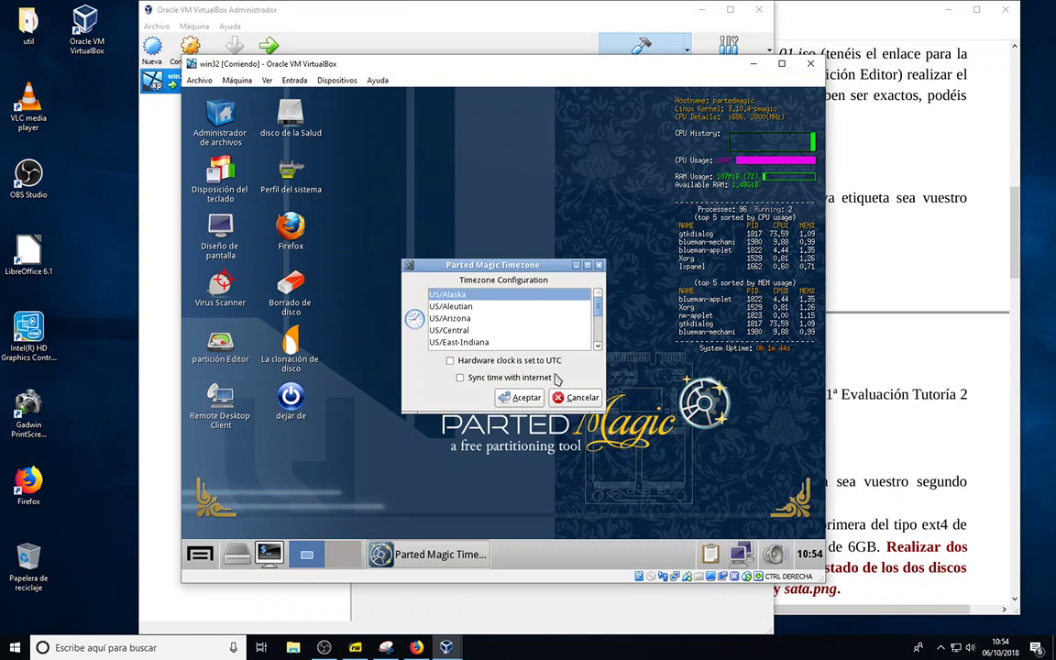
left_click(578, 398)
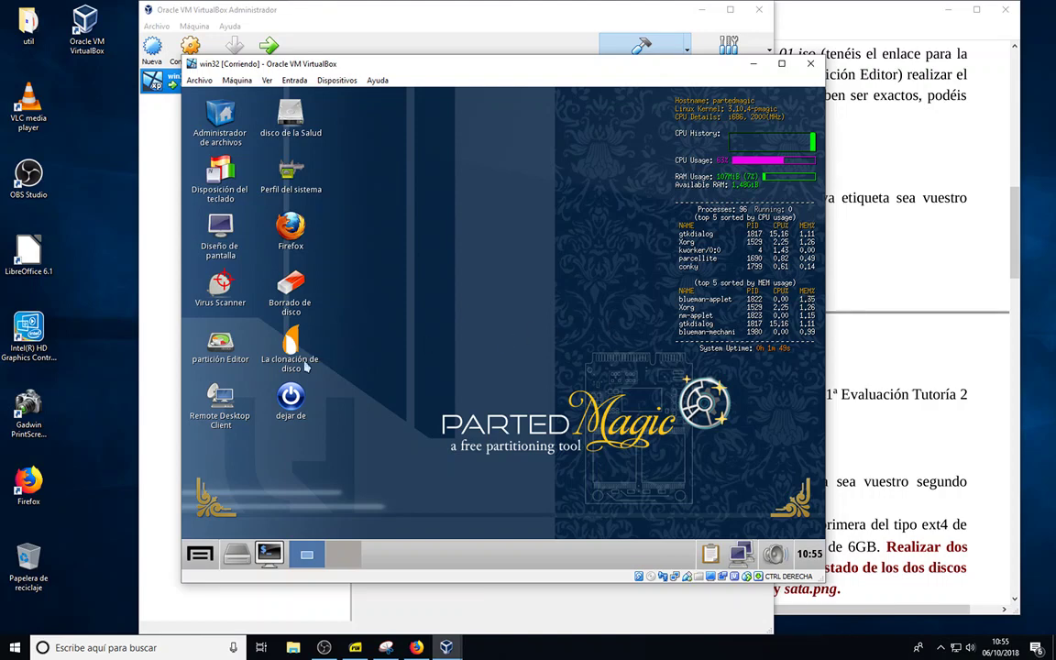
double_click(218, 342)
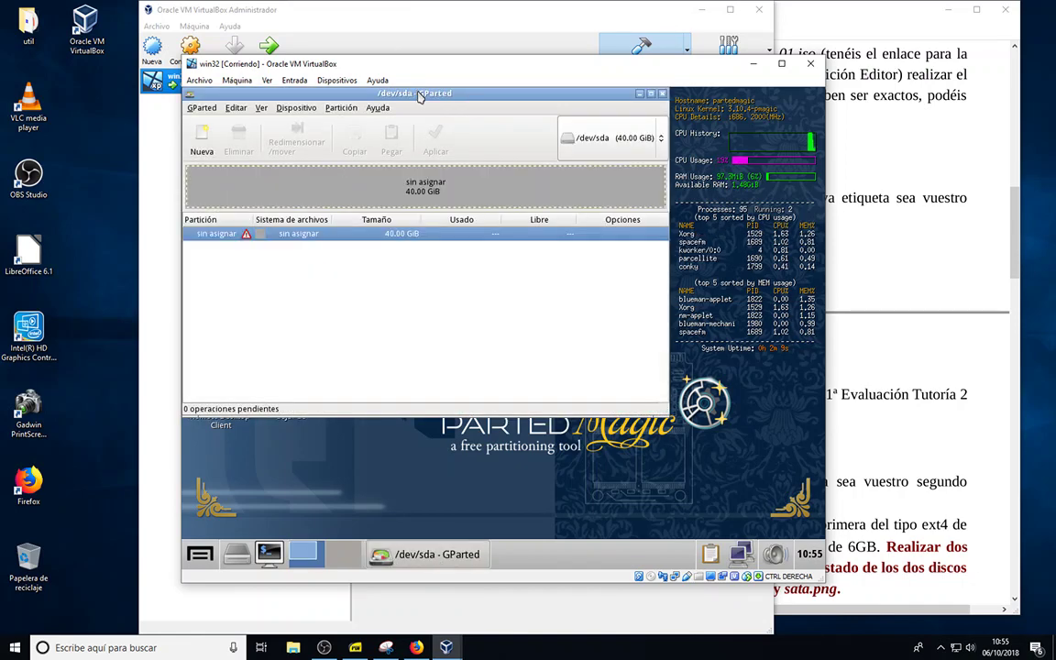
left_click_drag(419, 96, 473, 143)
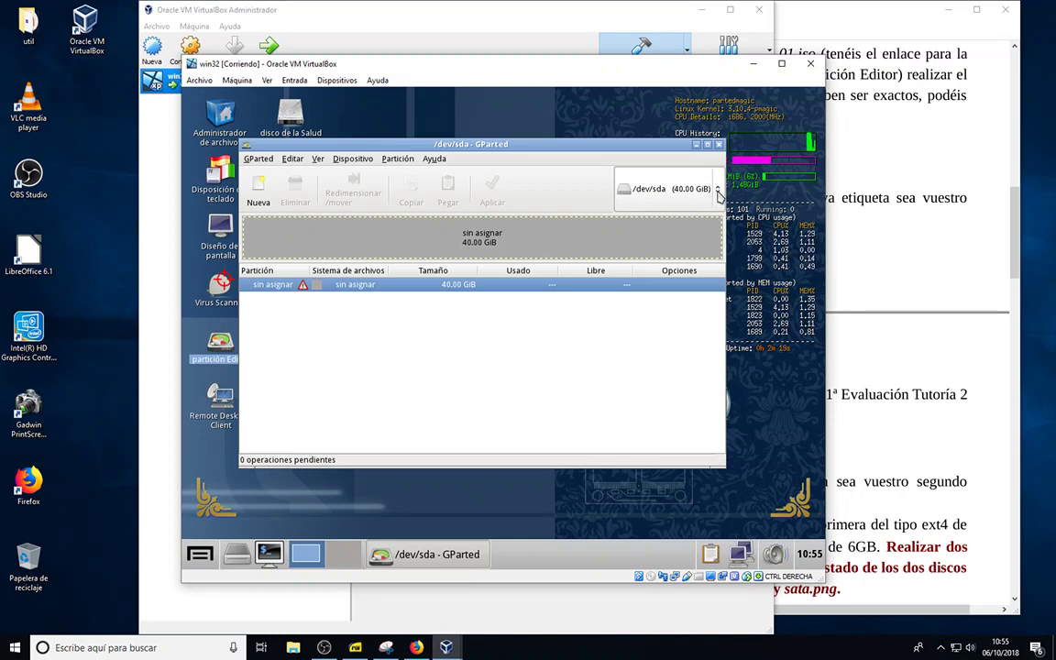
left_click(718, 192)
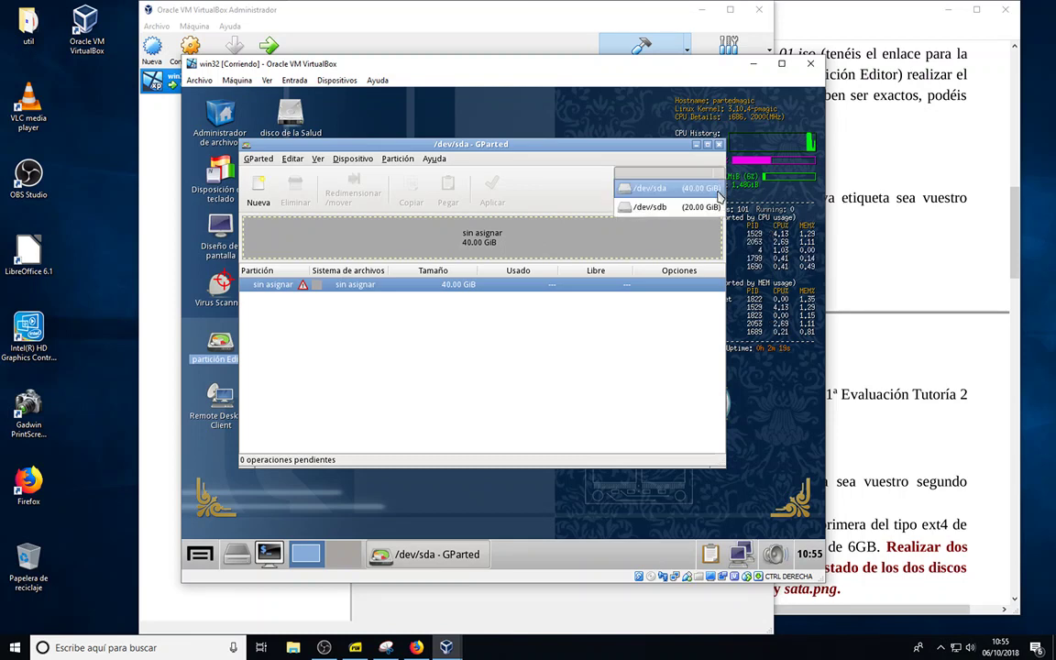
left_click(670, 209)
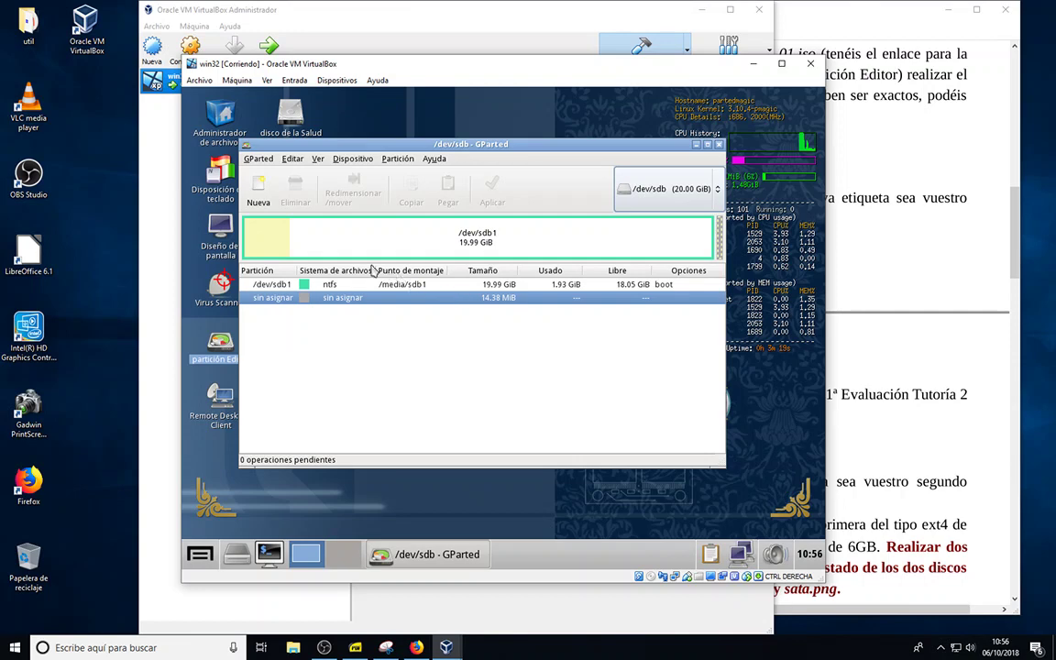
Check the IDE disk requirements in the assignment PDF and open the resize/move settings for the /dev/sdb1 partition
left_click(876, 133)
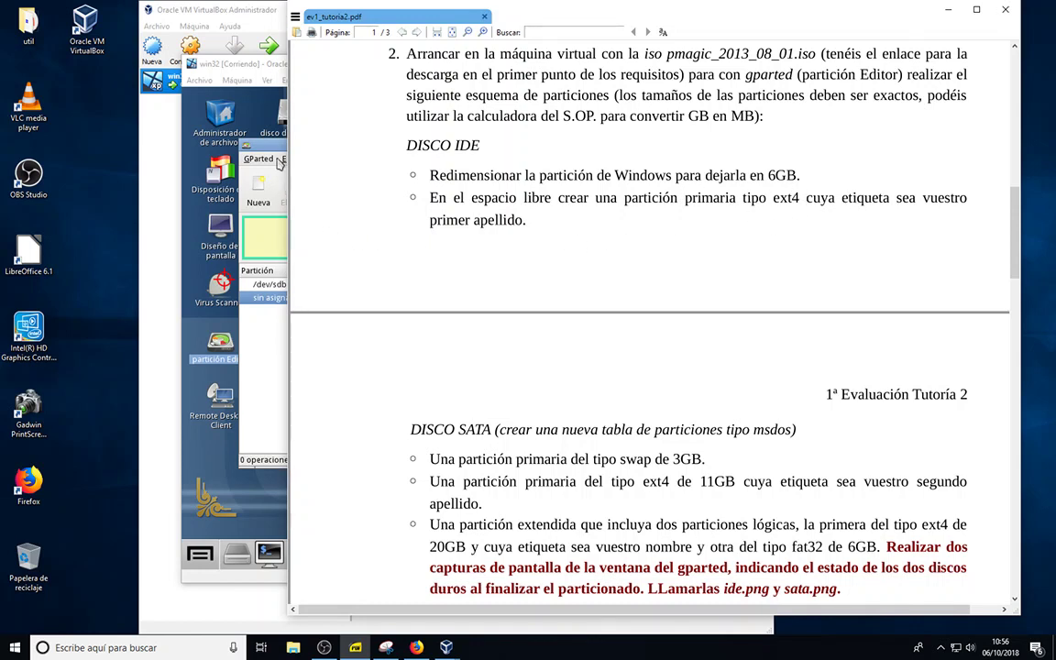
left_click(250, 137)
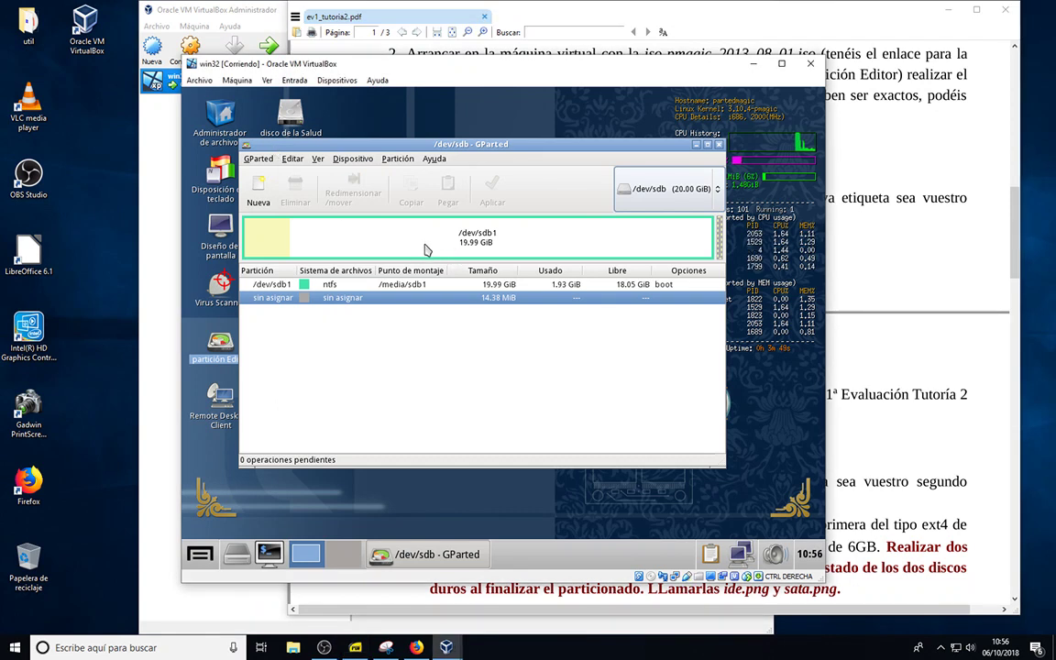
right_click(425, 244)
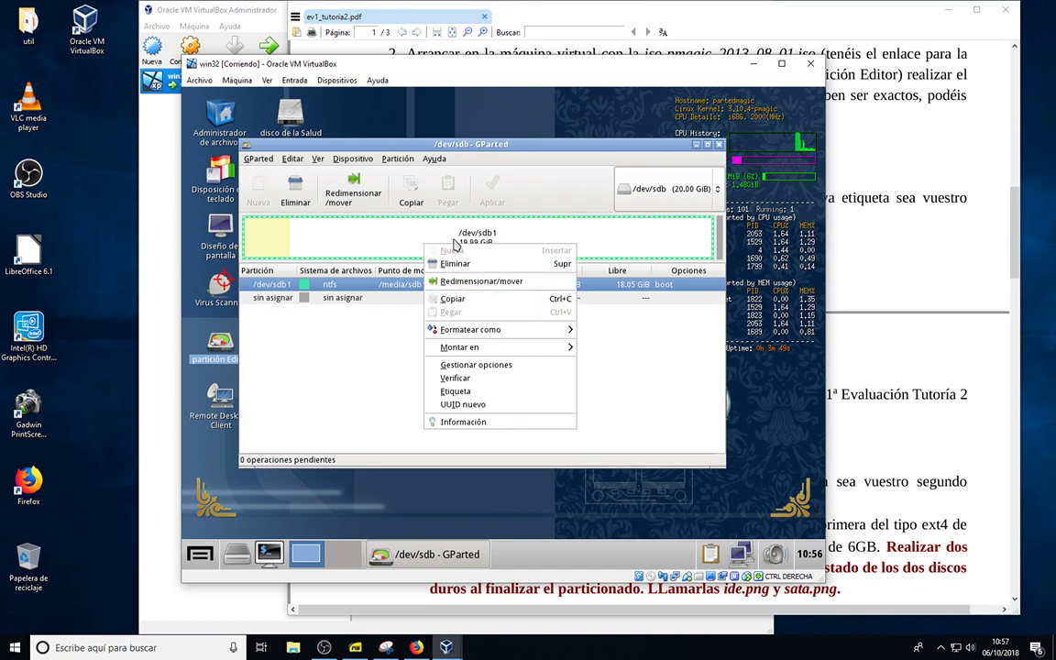
left_click(468, 286)
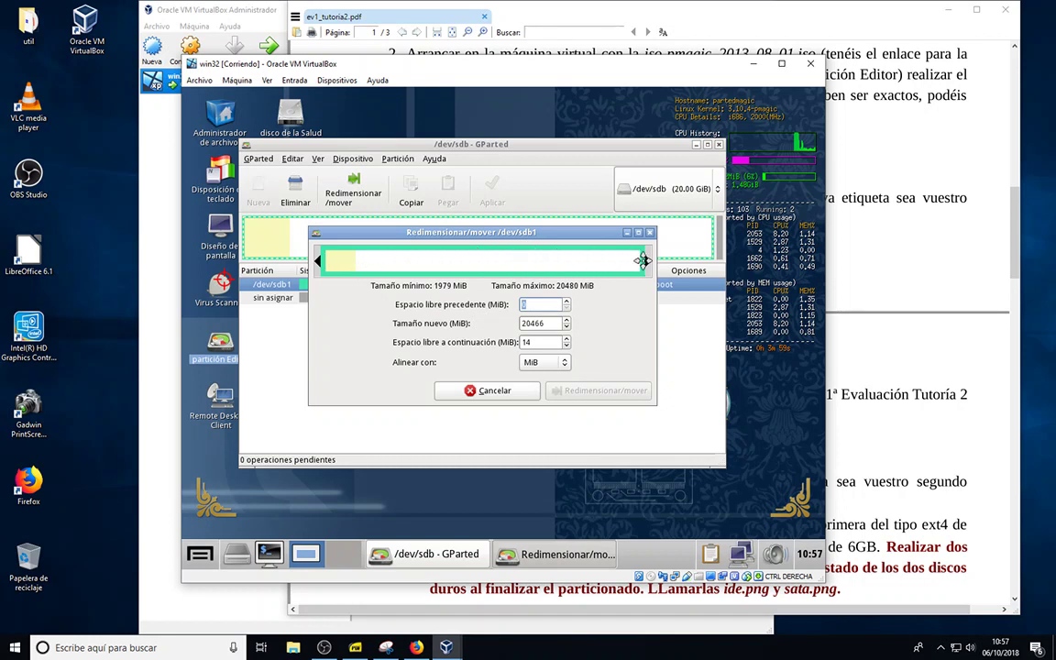
Try shrinking /dev/sdb1 graphically to about 8561 MiB and shifting it along the disk and back to its start
left_click_drag(648, 261, 414, 267)
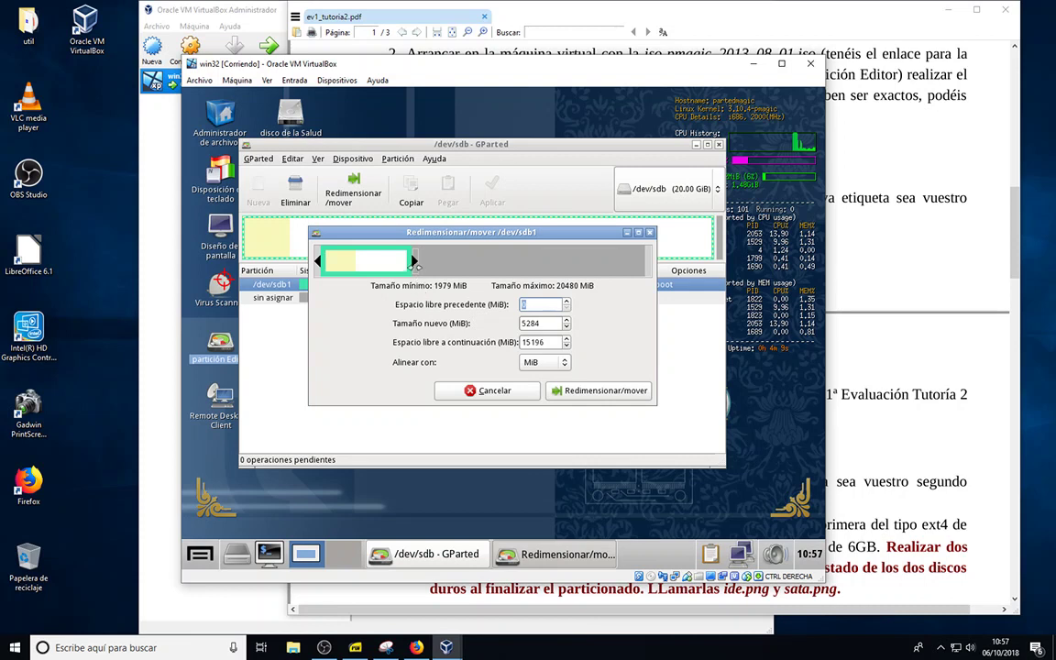
left_click_drag(415, 262, 463, 261)
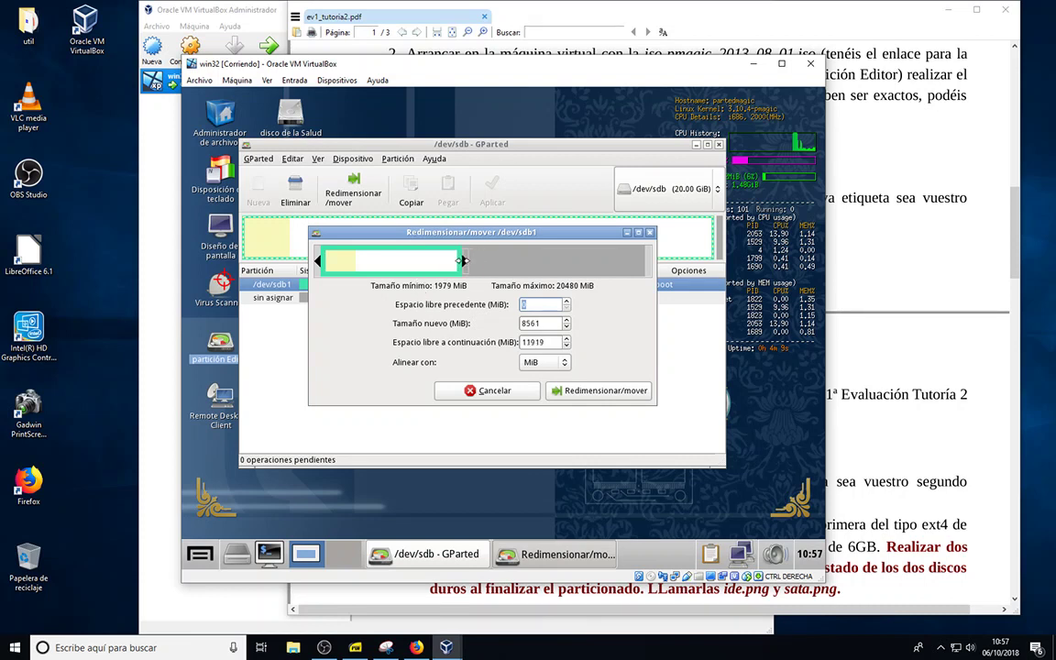
left_click_drag(398, 257, 332, 248)
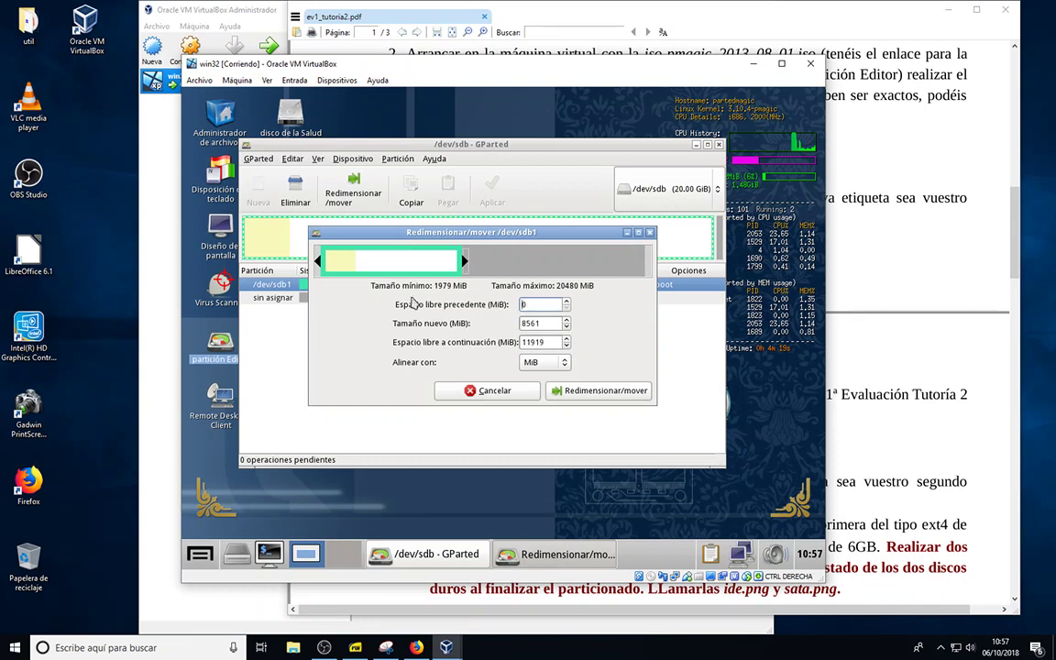
left_click_drag(391, 261, 442, 261)
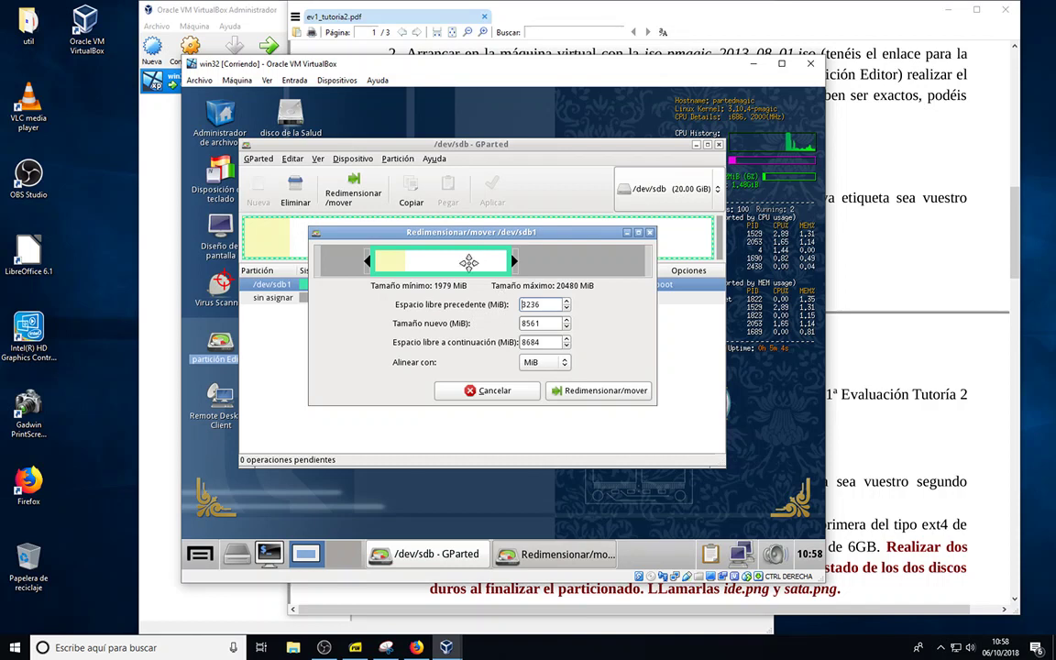
left_click_drag(468, 263, 339, 241)
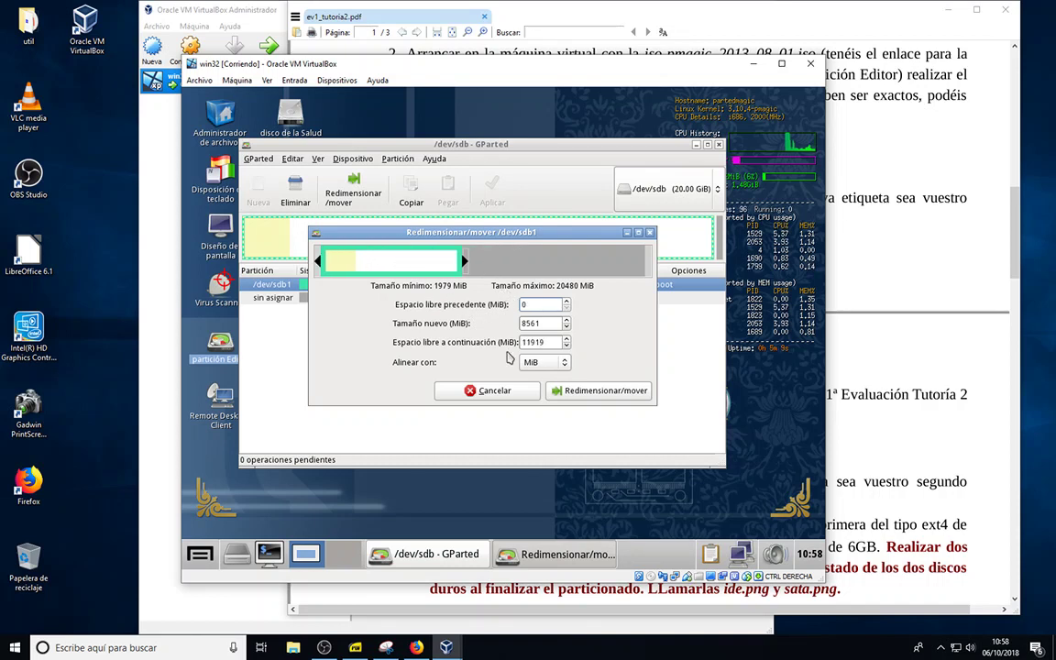
key("Tab")
left_click(528, 323)
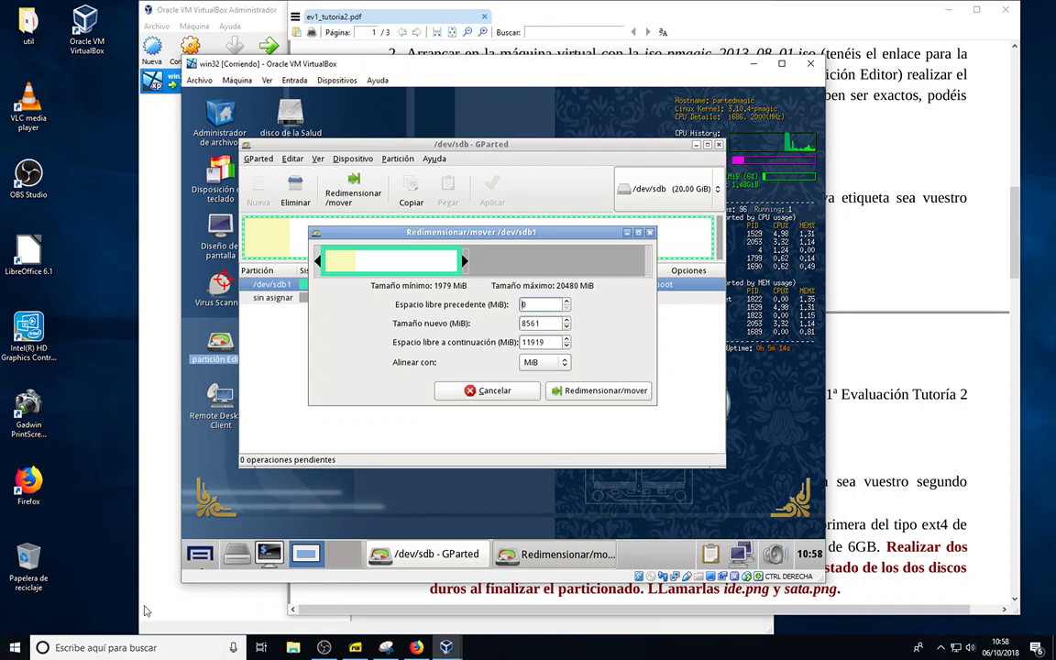
Open the virtual machine's Calculator and multiply 1024 by 6 to convert 6 GB to MiB
left_click(201, 556)
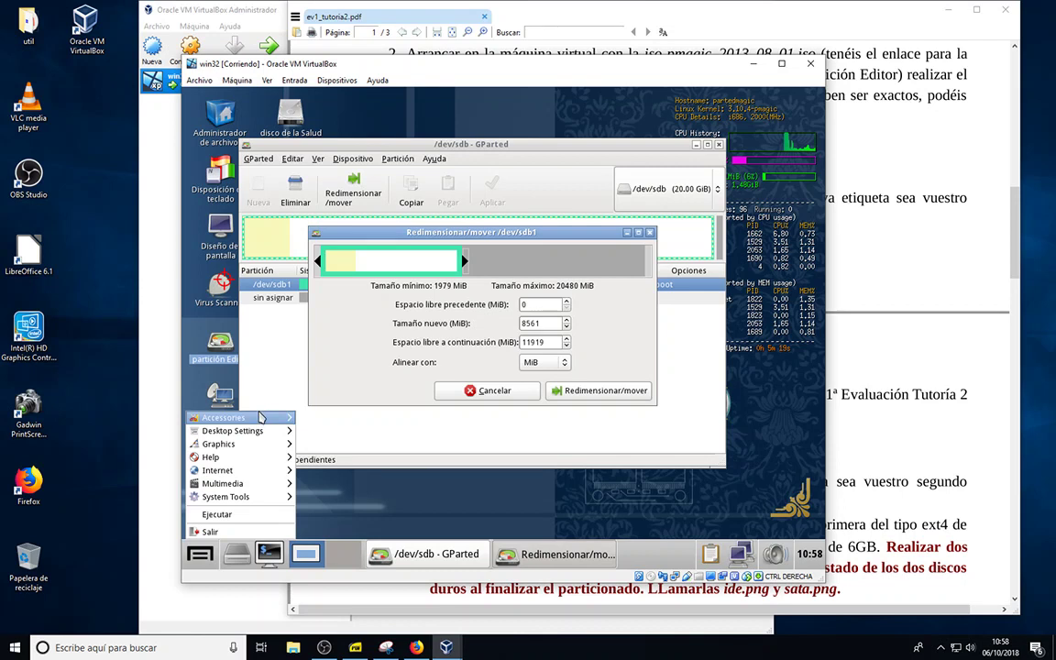
mouse_move(262, 418)
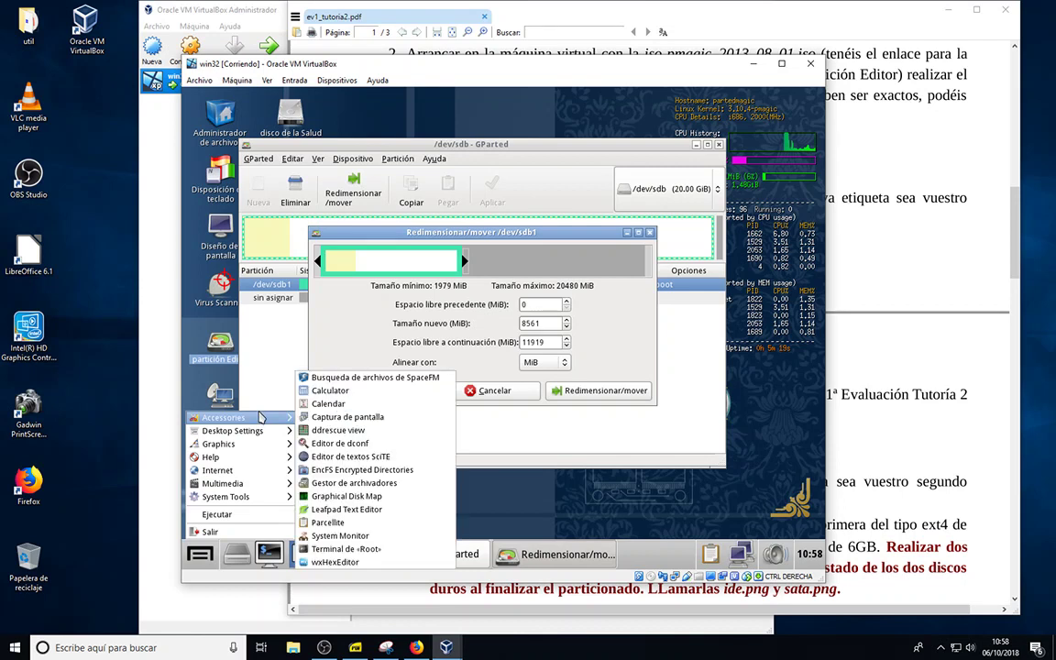
left_click(334, 393)
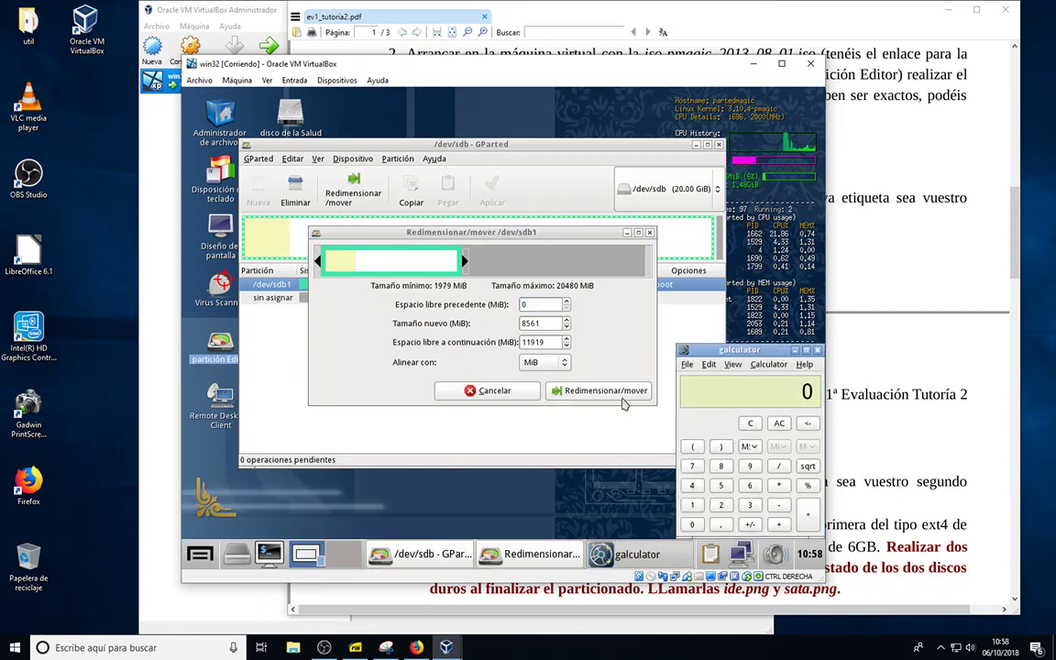
left_click(693, 506)
left_click(693, 524)
left_click(720, 506)
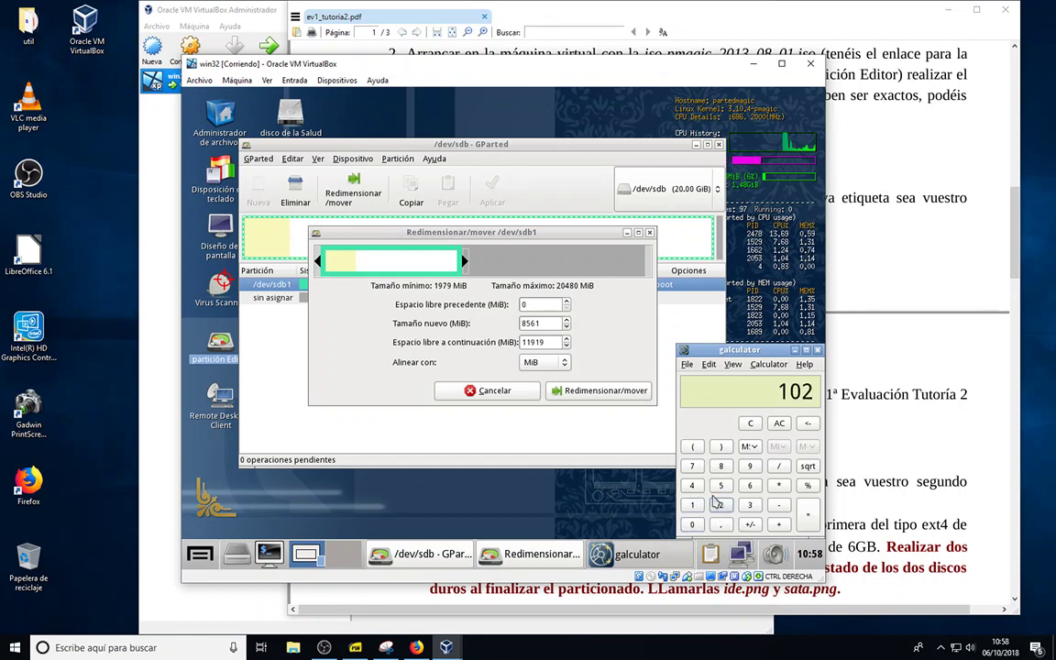
left_click(692, 486)
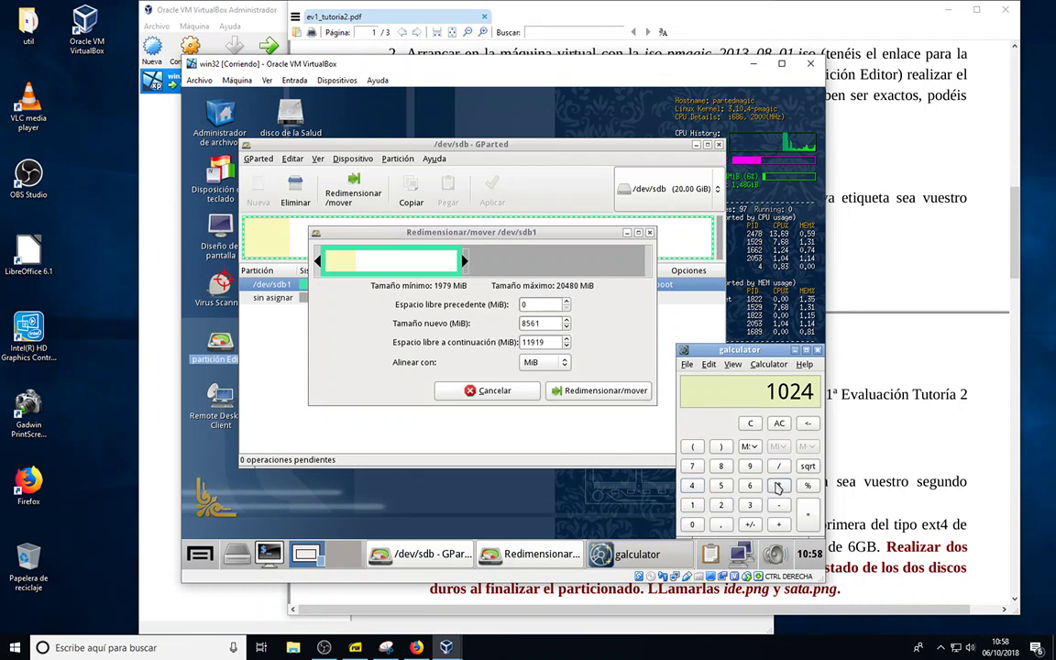
left_click(778, 486)
left_click(750, 485)
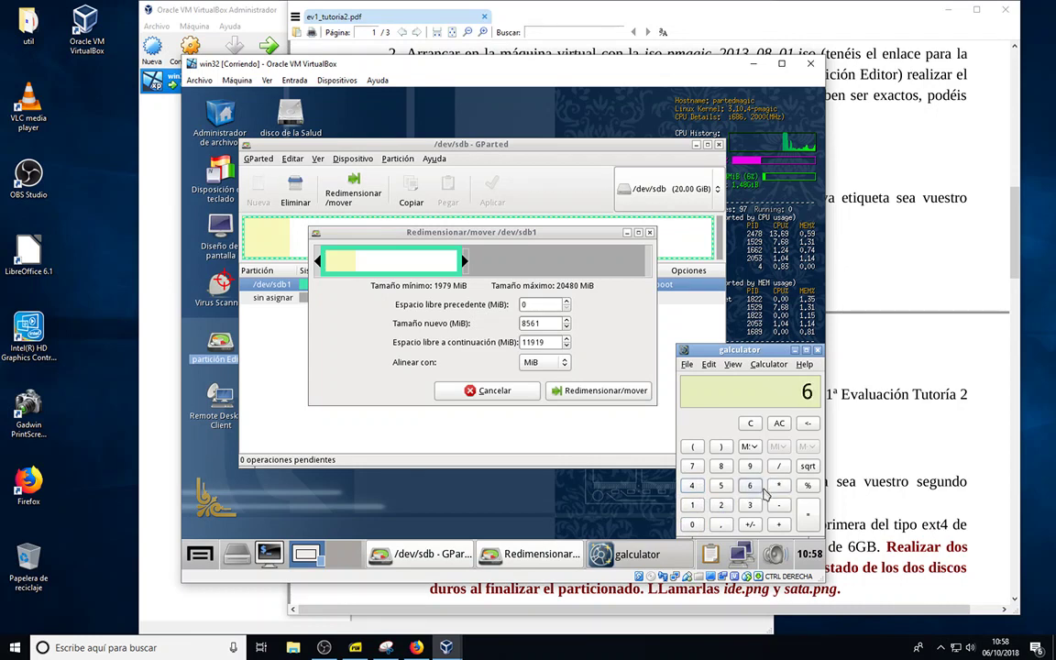
left_click(806, 515)
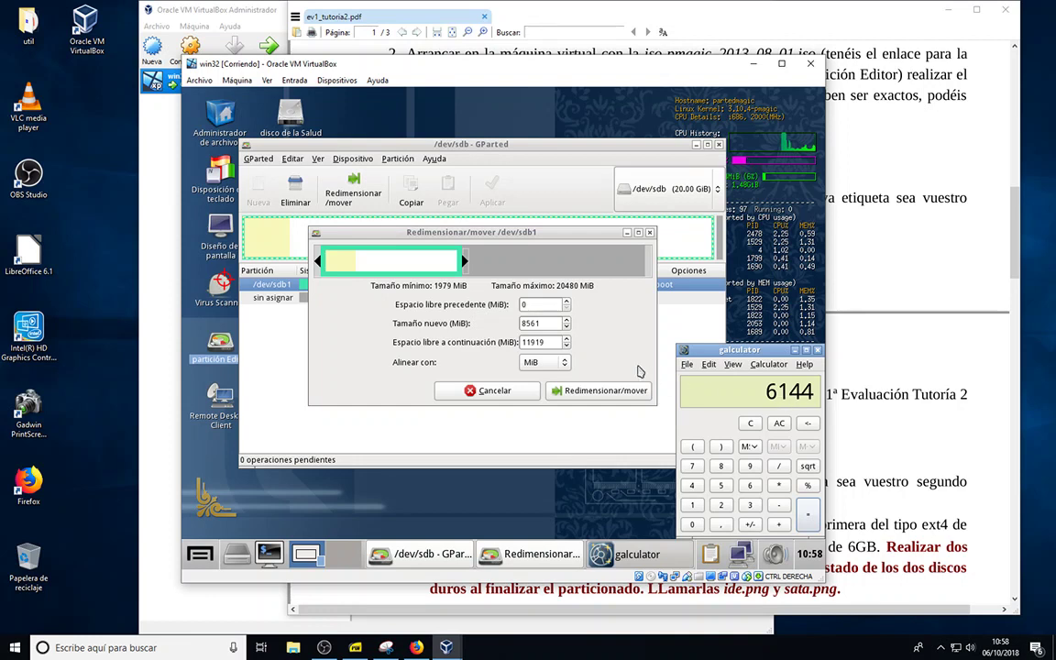
Set the new size of /dev/sdb1 to 6144 MiB and accept the resize
left_click(541, 324)
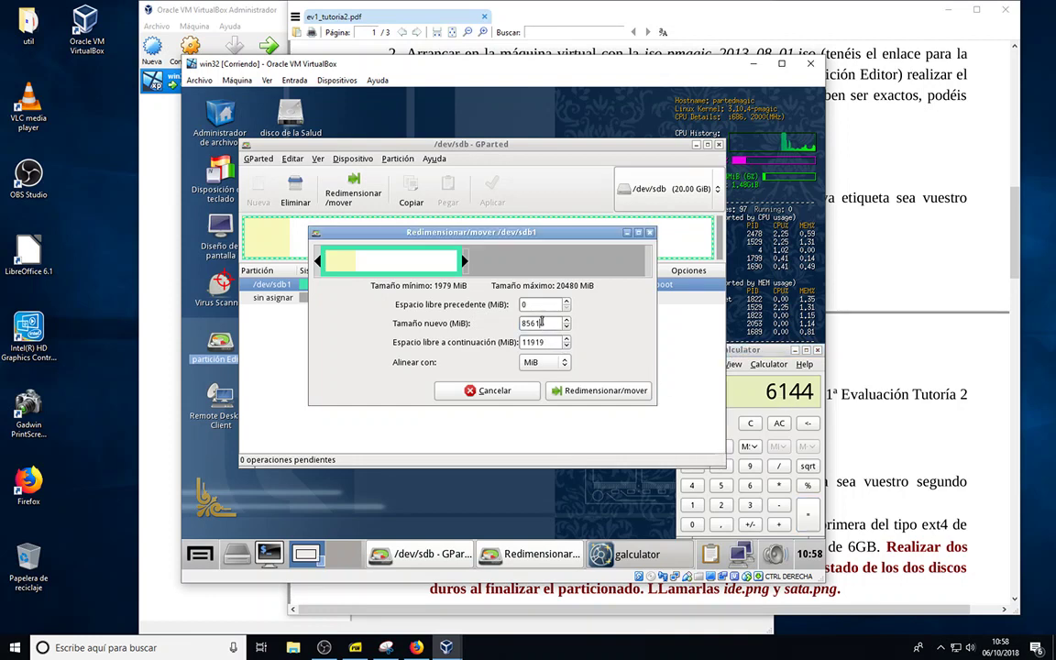
left_click_drag(541, 324, 501, 323)
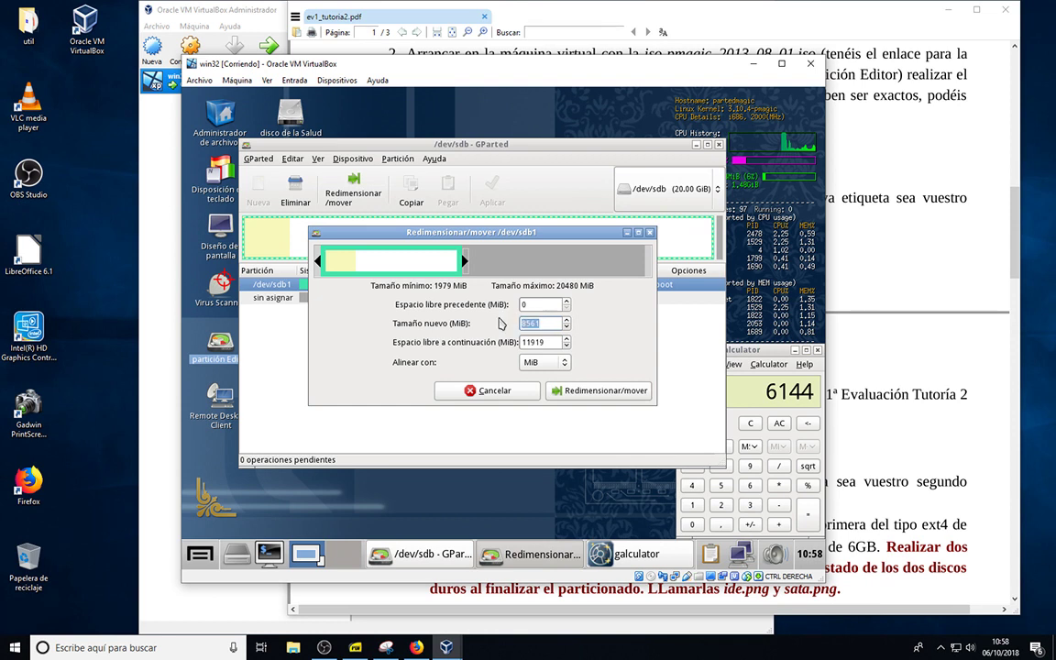
type("6")
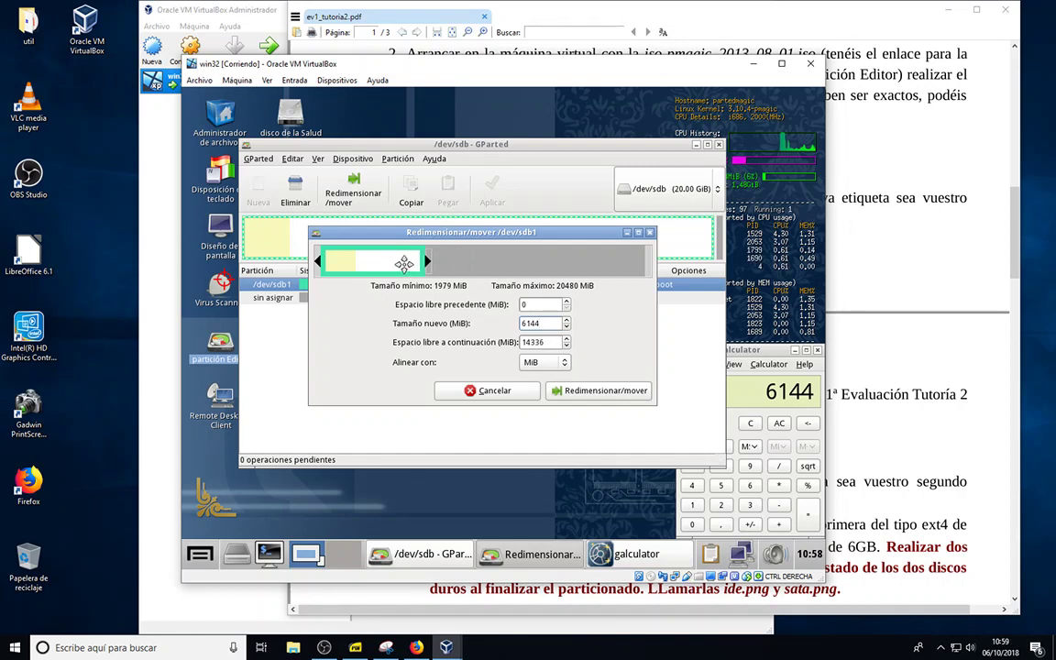
left_click(601, 390)
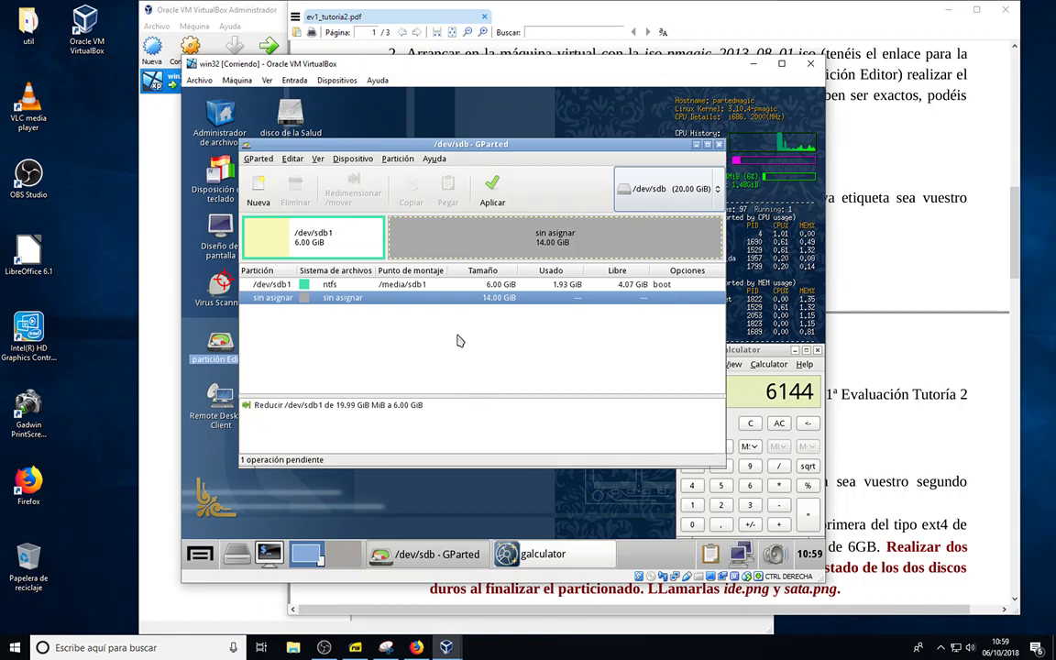
Apply the pending shrink operation to /dev/sdb and confirm its execution
left_click(501, 199)
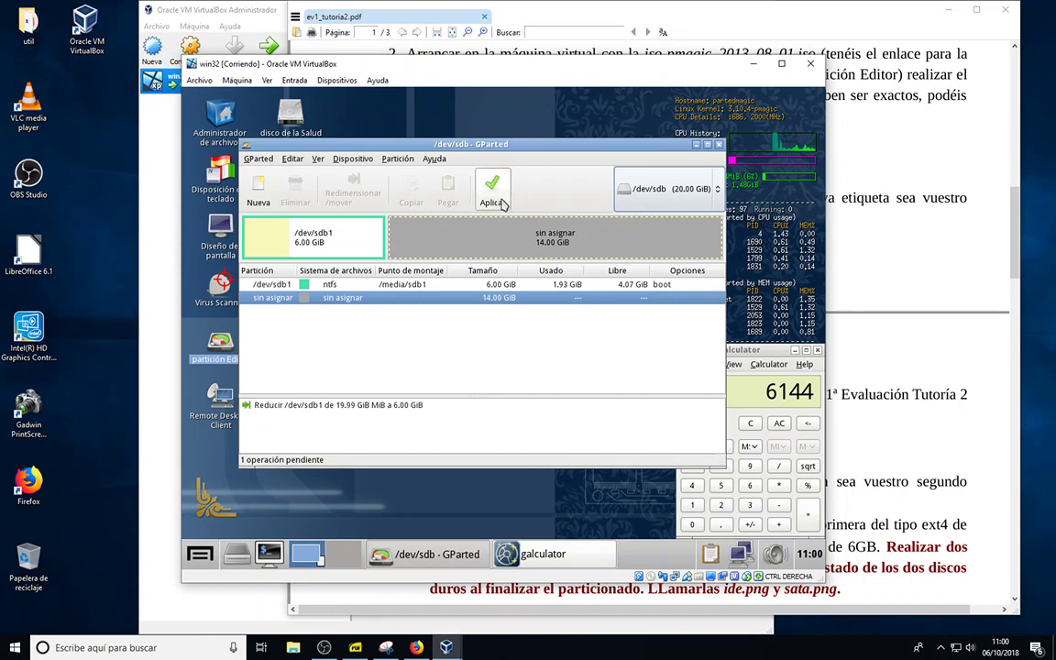
left_click(499, 198)
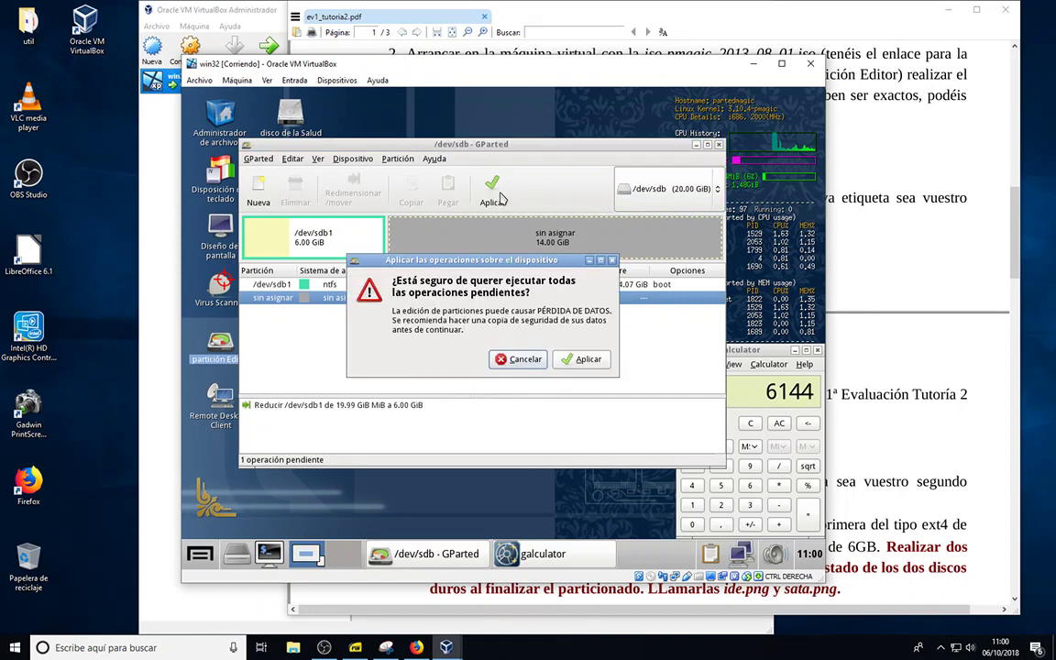
left_click(585, 359)
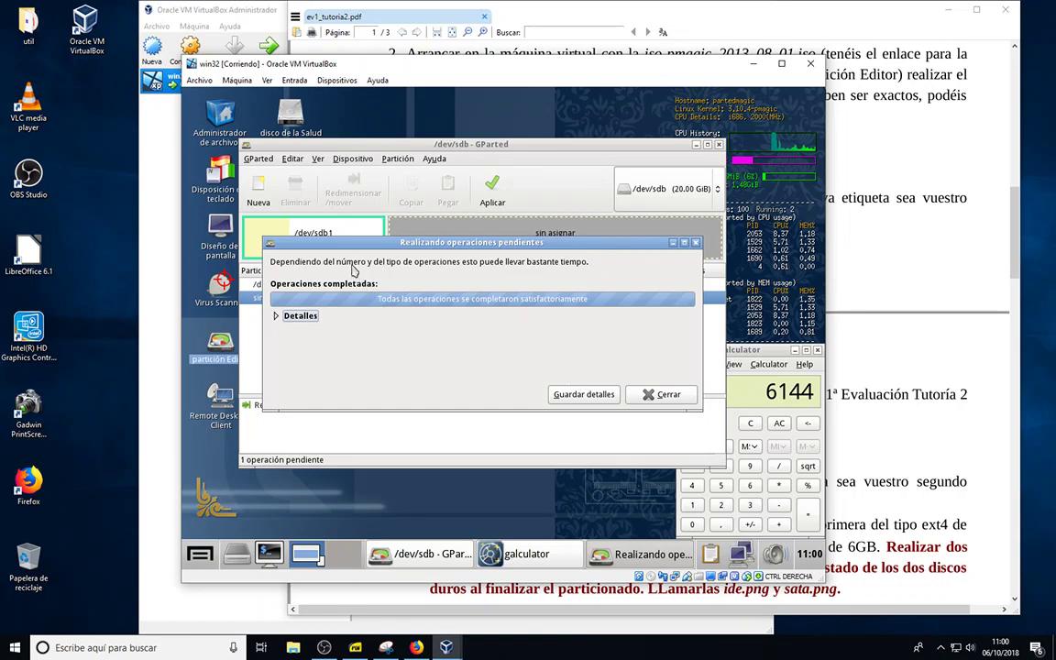
Examine the shrink operation's details, including the calibration, error check, file system shrink and simulation, and close the report
left_click_drag(343, 245, 351, 303)
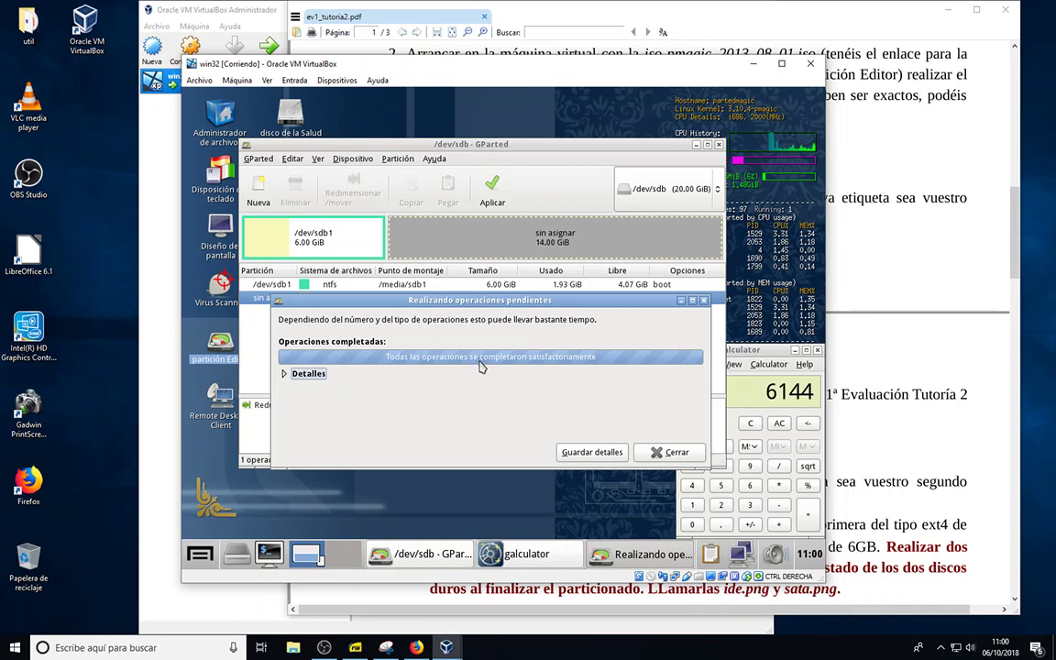
left_click(285, 374)
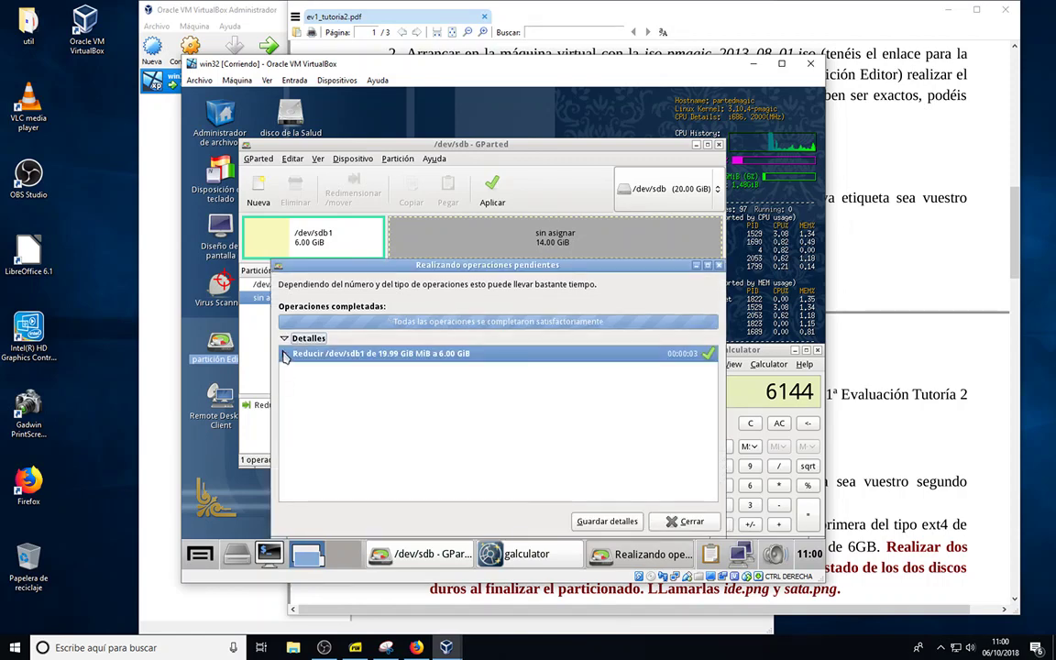
left_click(285, 355)
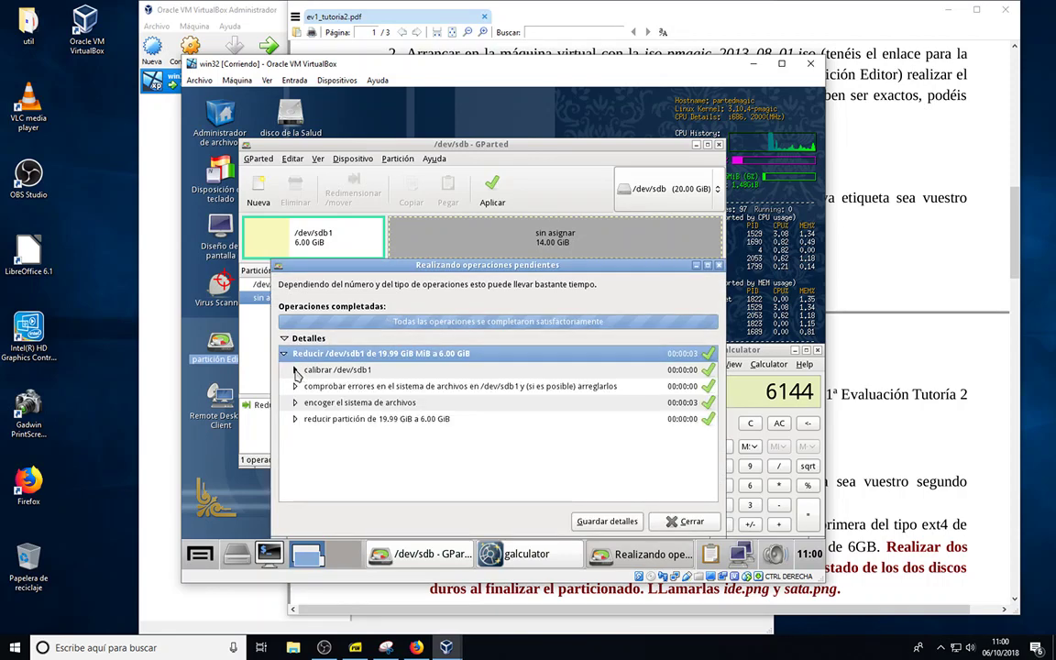
left_click(295, 370)
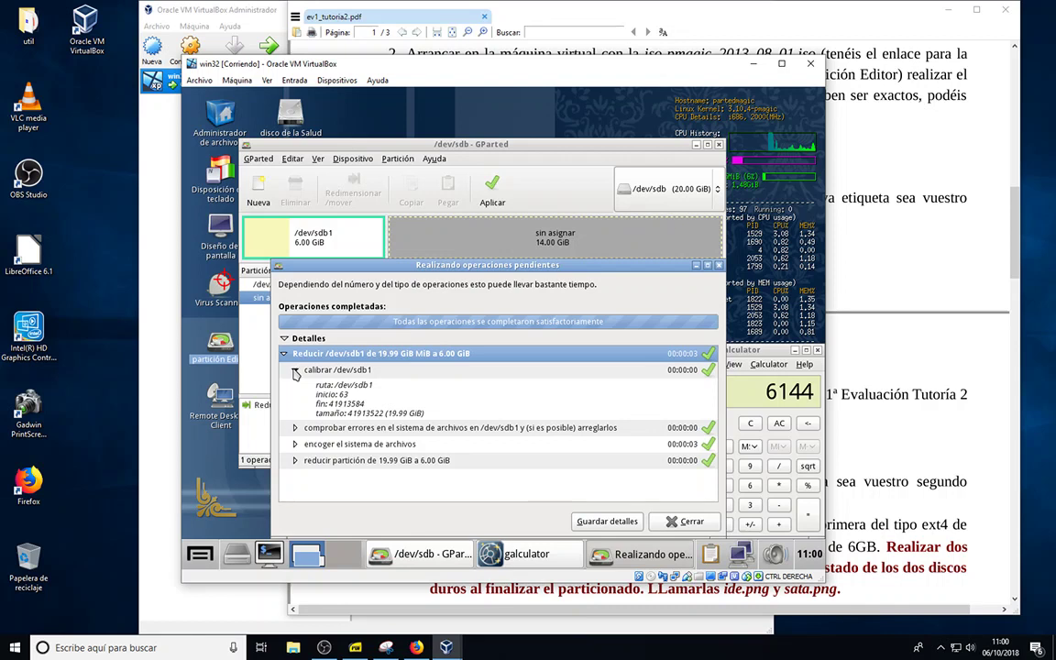
left_click(295, 428)
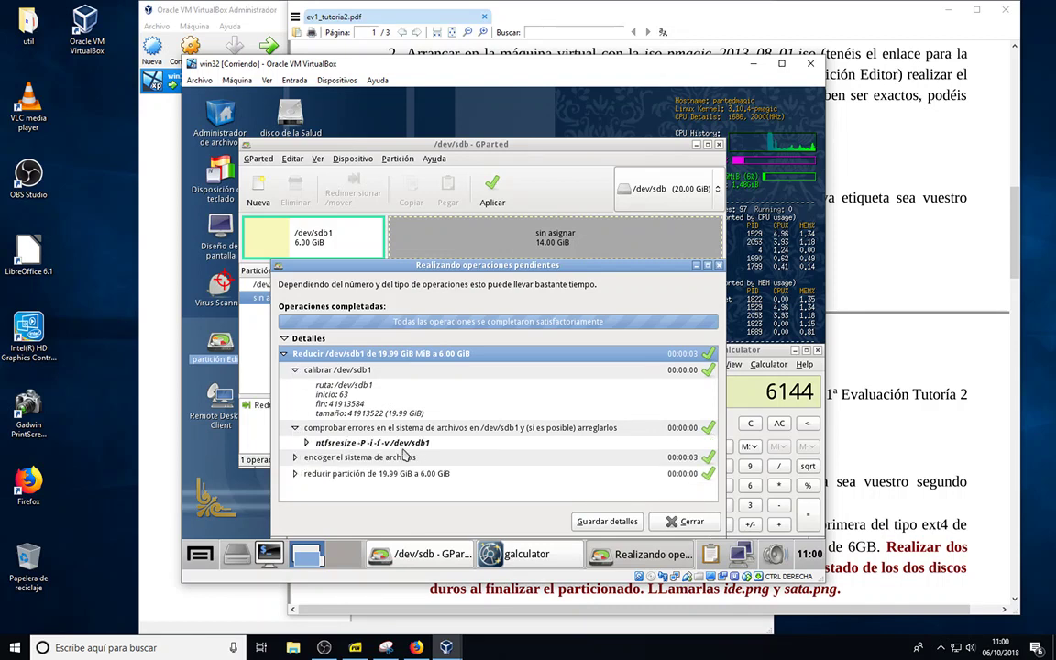
left_click(296, 460)
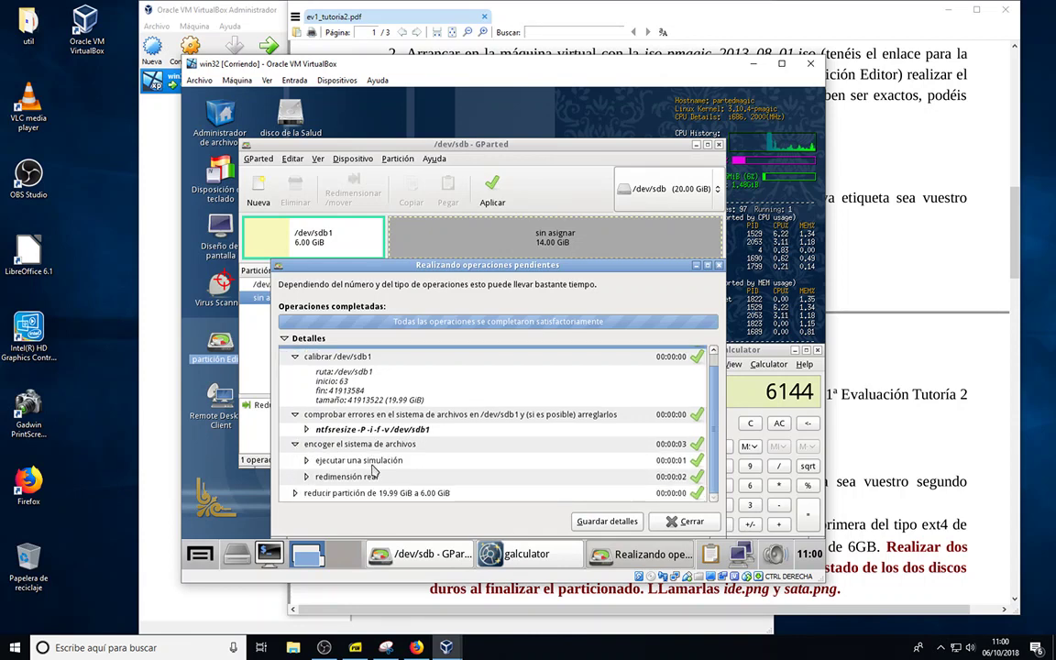
scroll(373, 471, "down", 1)
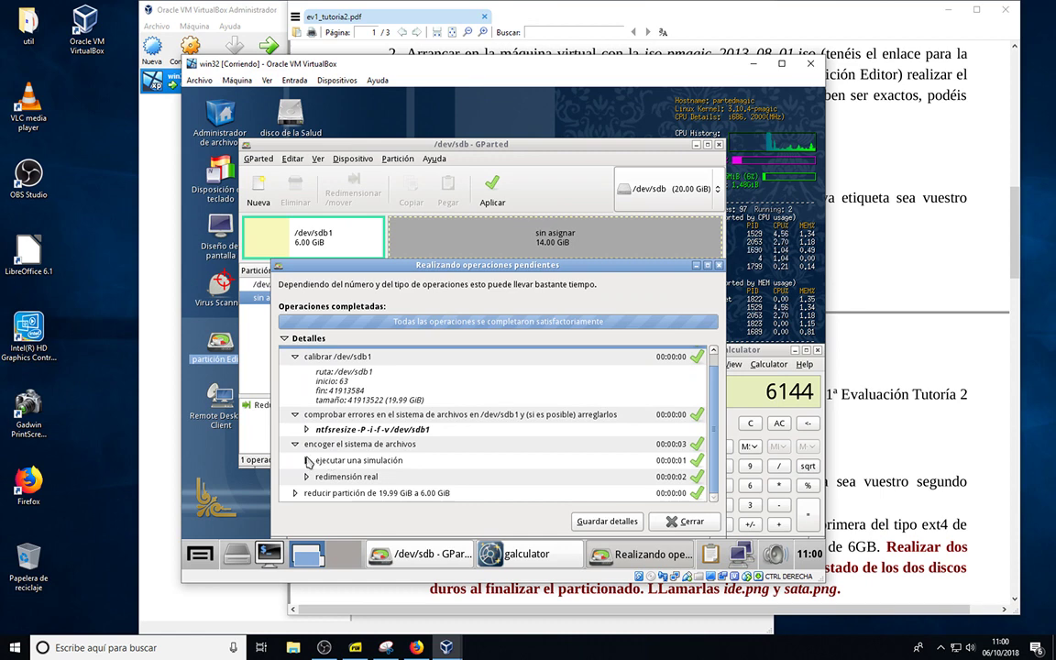
left_click(307, 461)
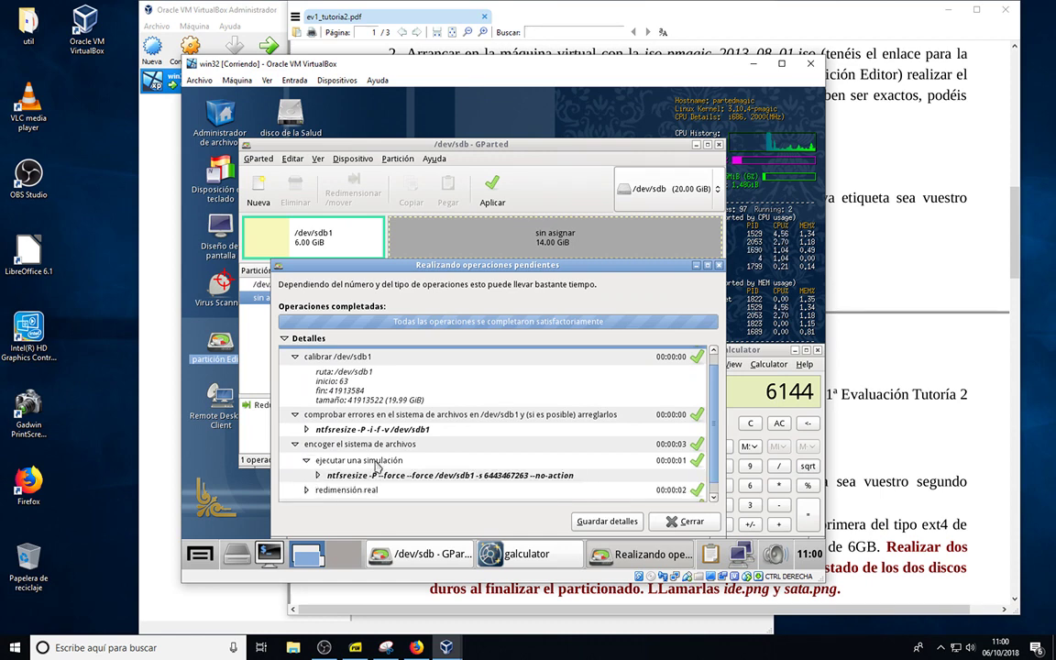
scroll(418, 455, "down", 1)
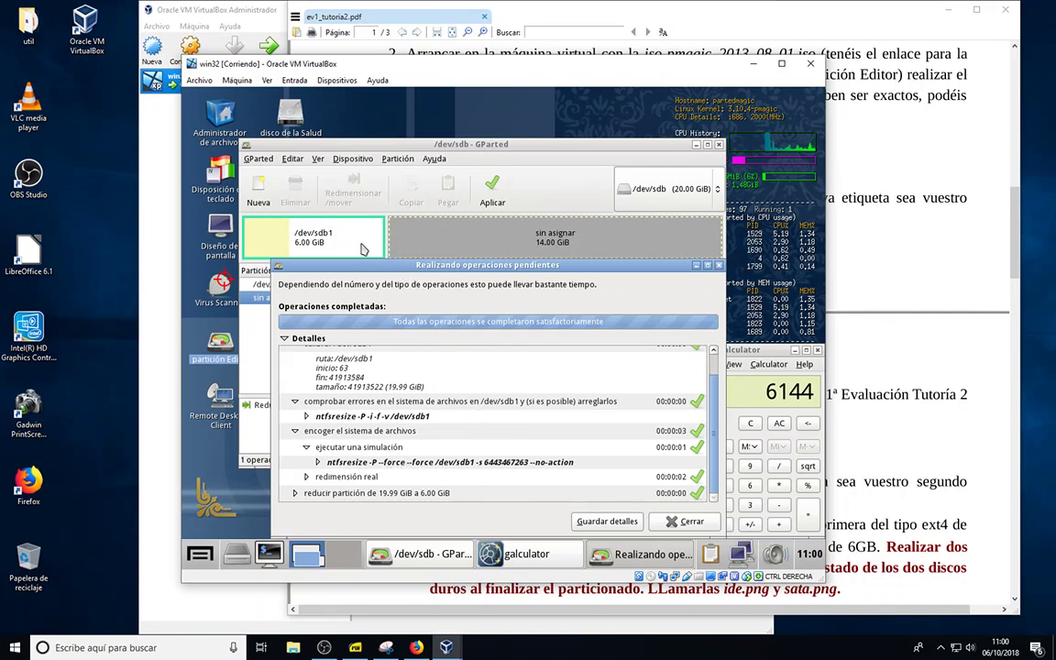
left_click(674, 522)
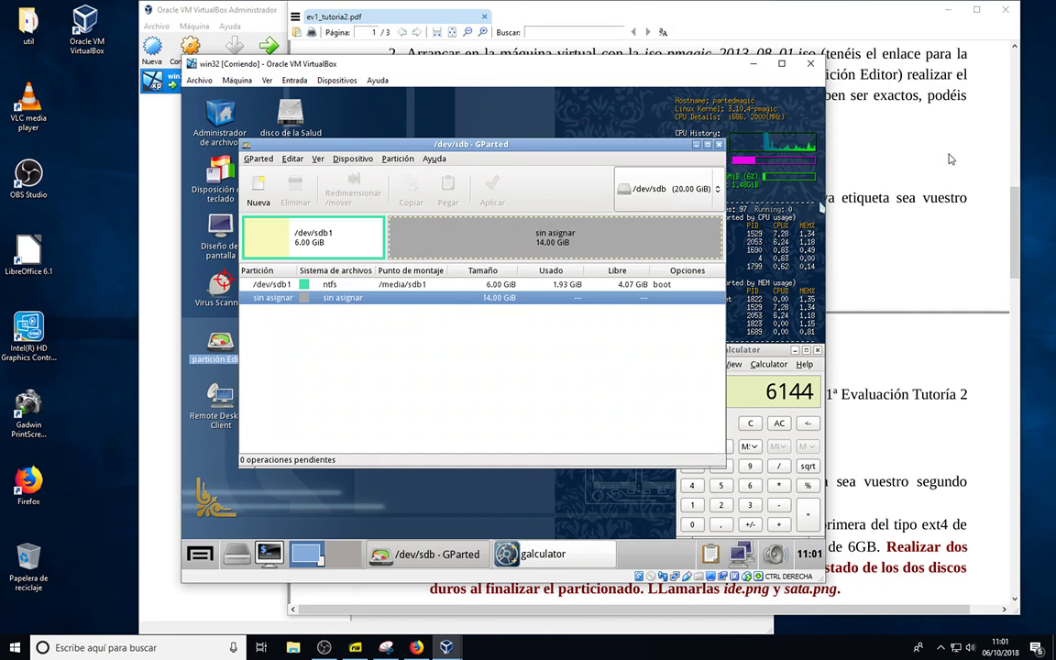
Check the IDE disk requirements in the assignment PDF and start a new partition in the unallocated space of /dev/sdb
left_click(842, 161)
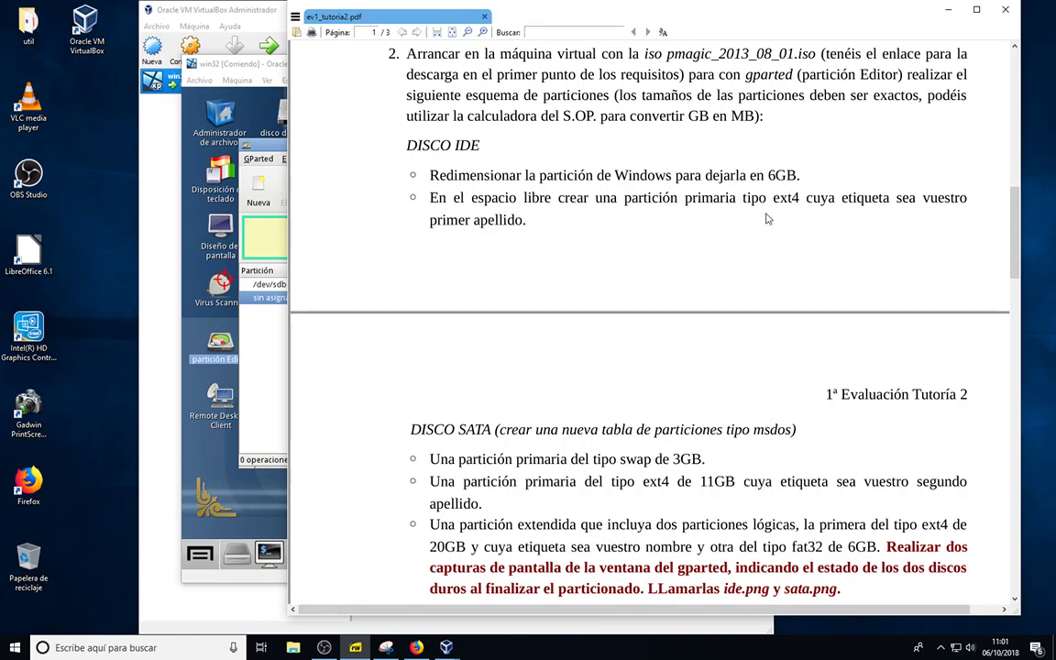
left_click(272, 348)
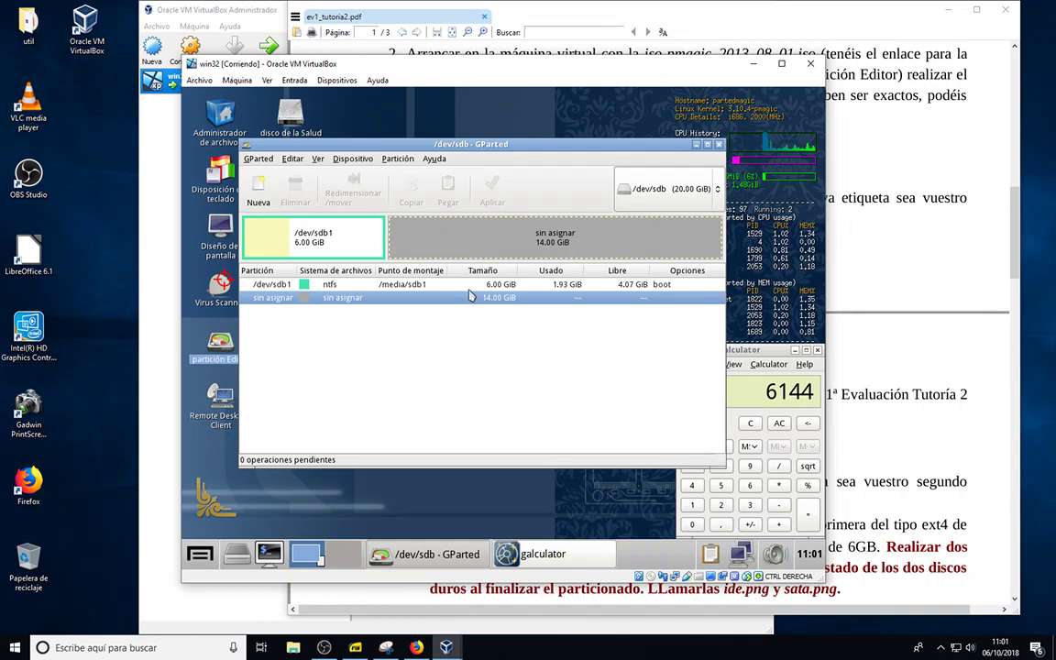
right_click(499, 241)
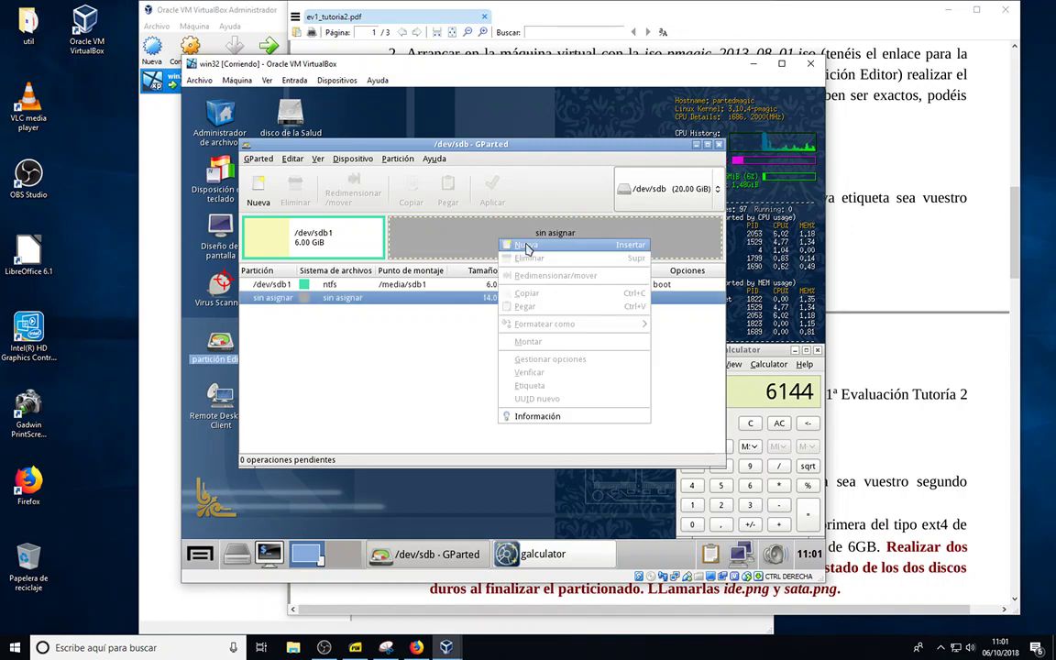
left_click(529, 248)
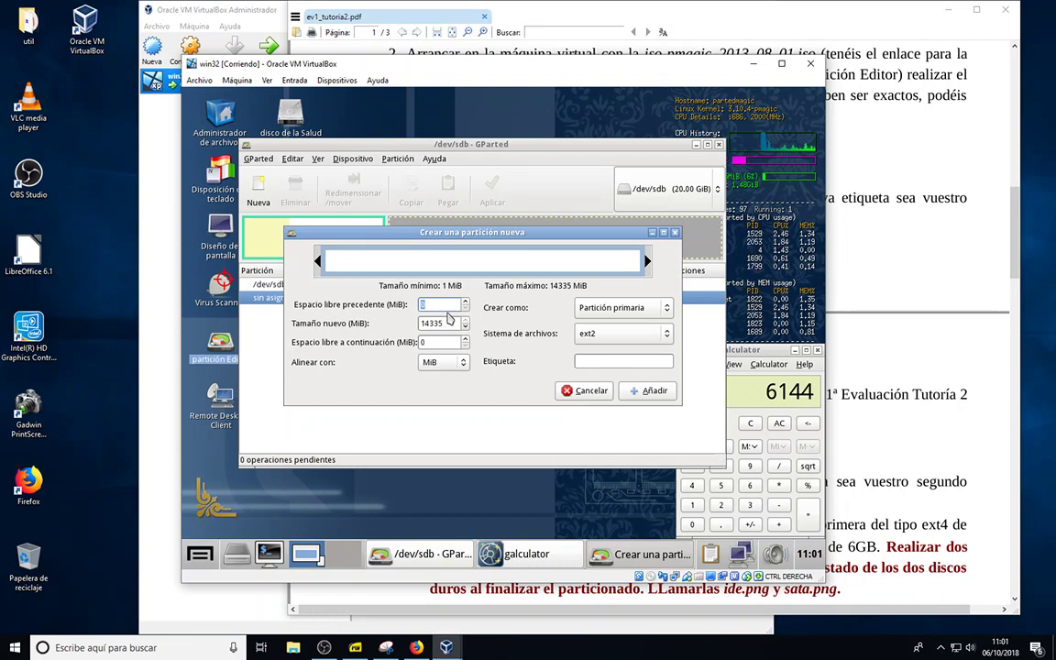
Define the new partition as primary ext4 using all the free space, label it with the first surname, and add it
left_click(670, 311)
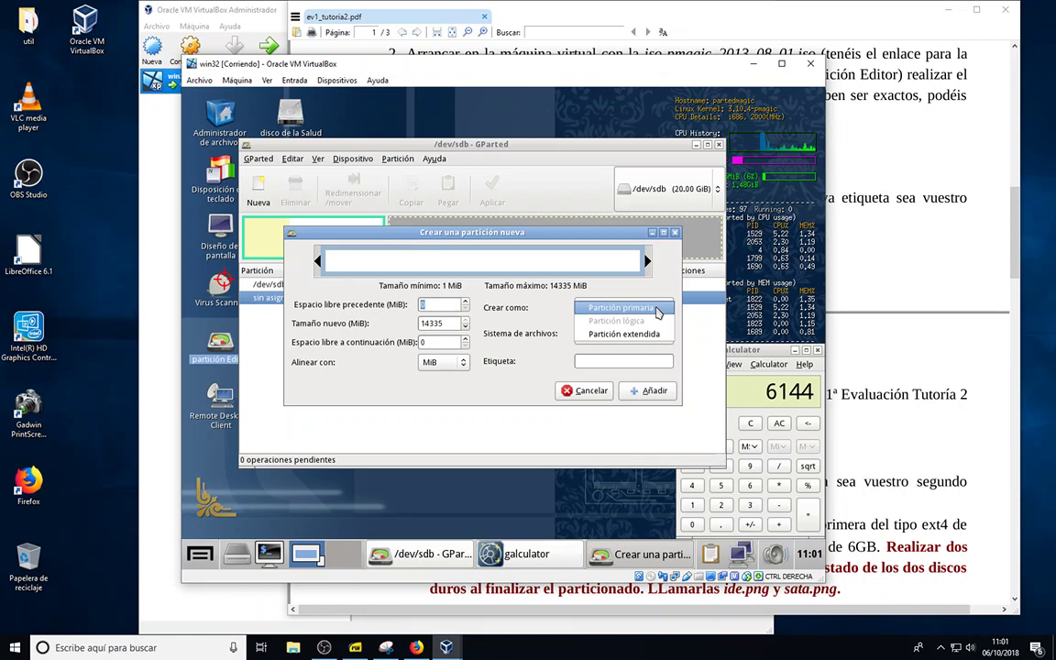
left_click(656, 309)
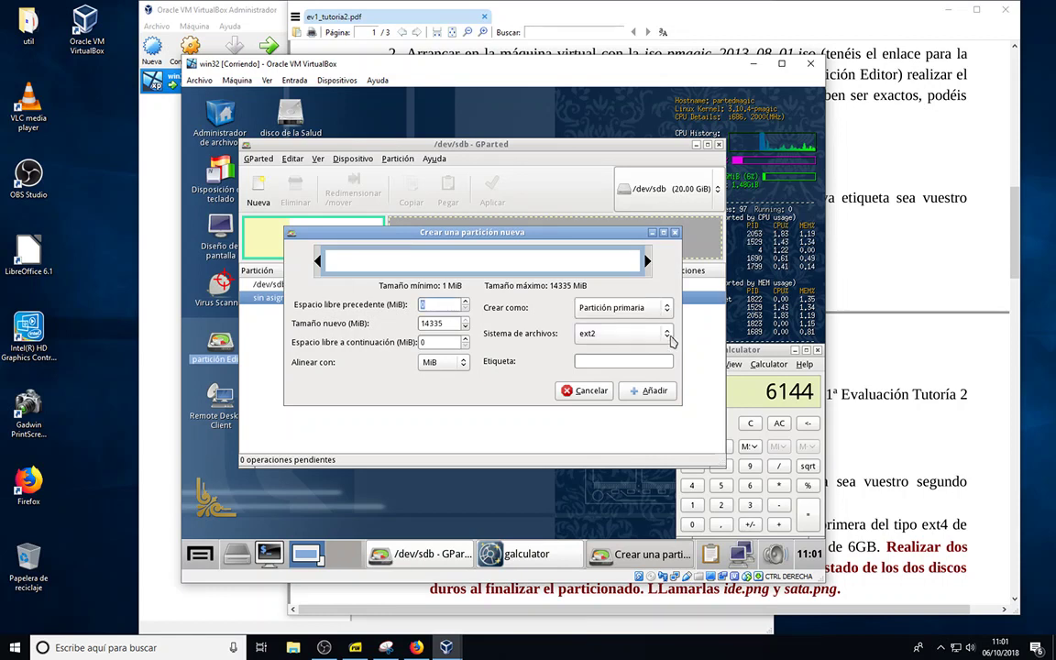
left_click(670, 340)
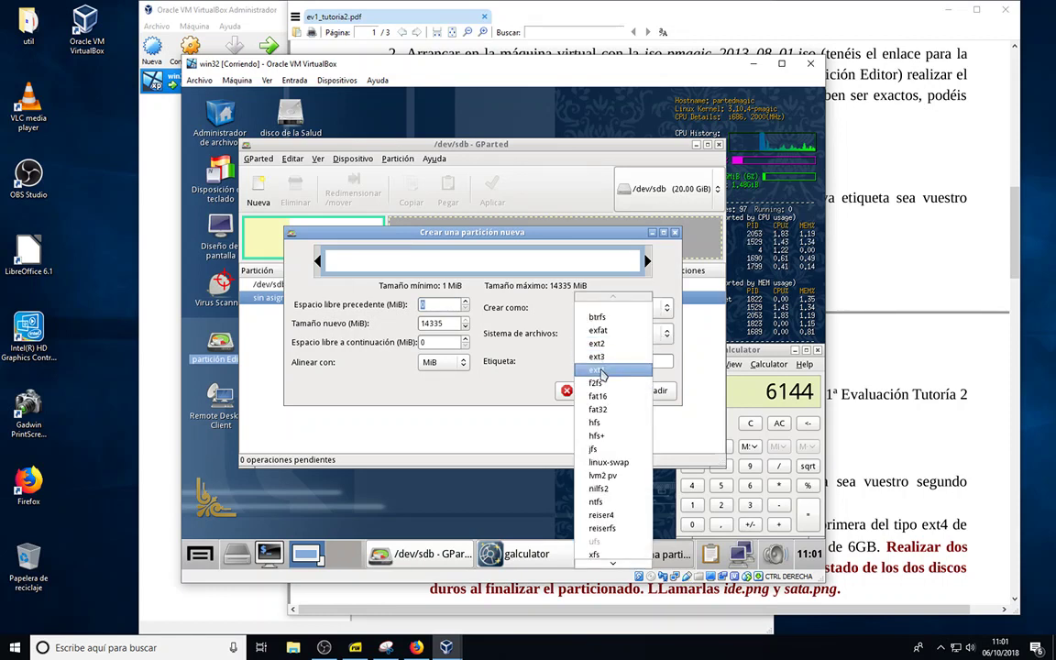
left_click(550, 356)
left_click(597, 361)
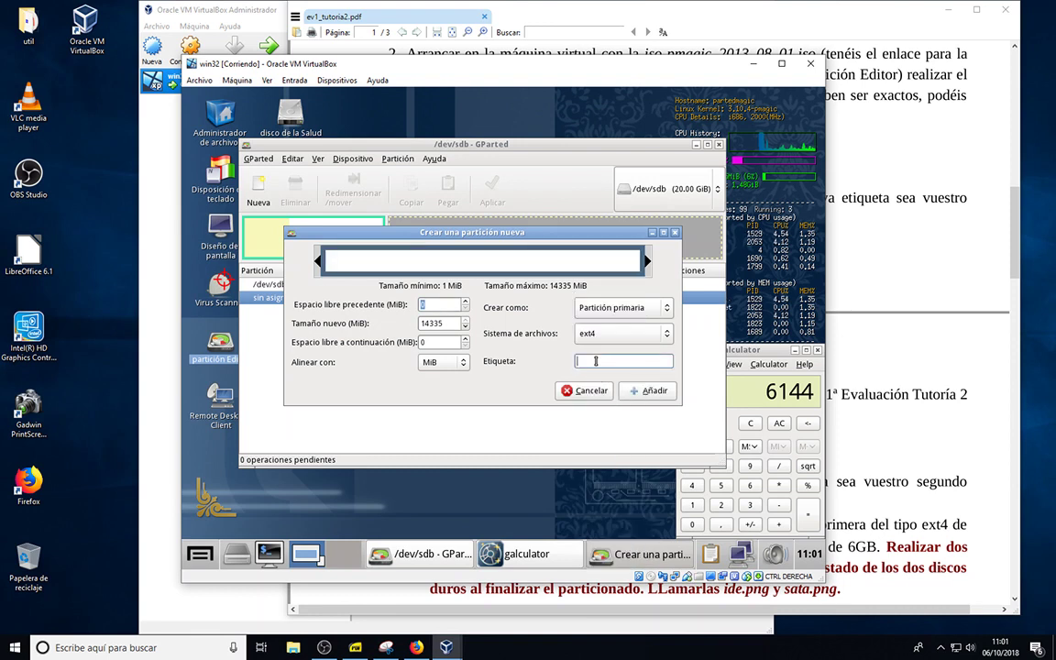
type("borrego")
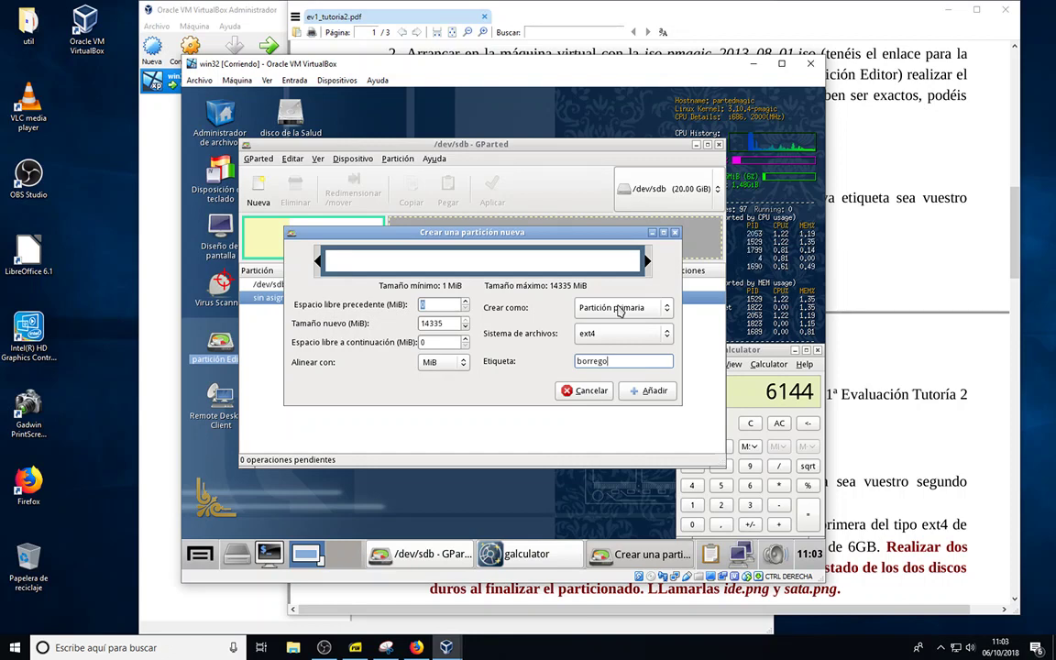
left_click(647, 392)
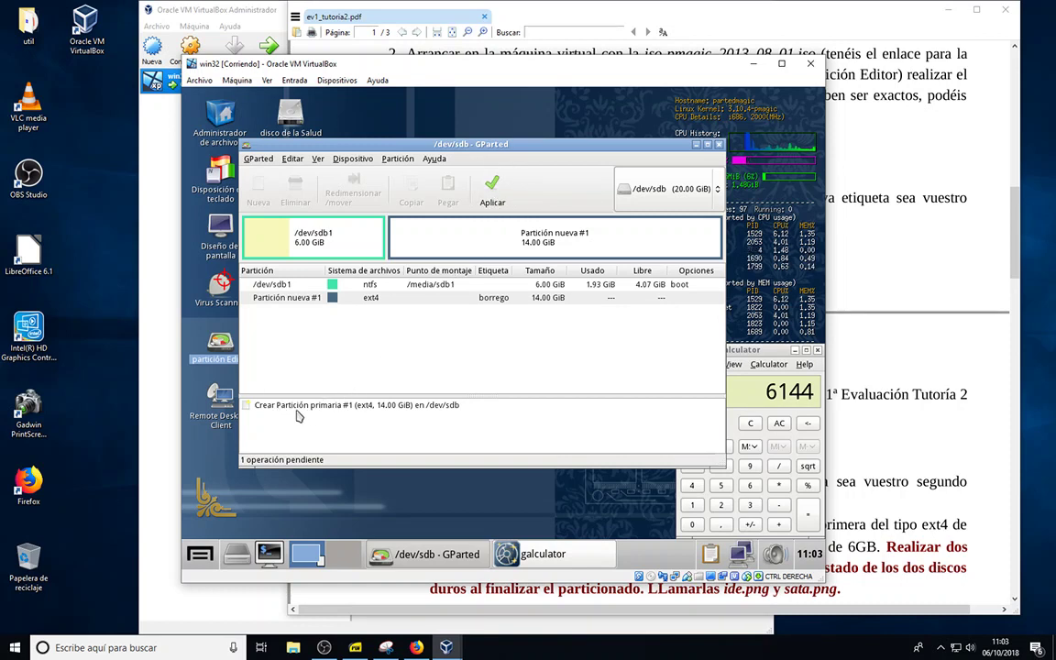
Apply the pending ext4 partition creation on /dev/sdb, confirm its execution and close the operation report
left_click(493, 189)
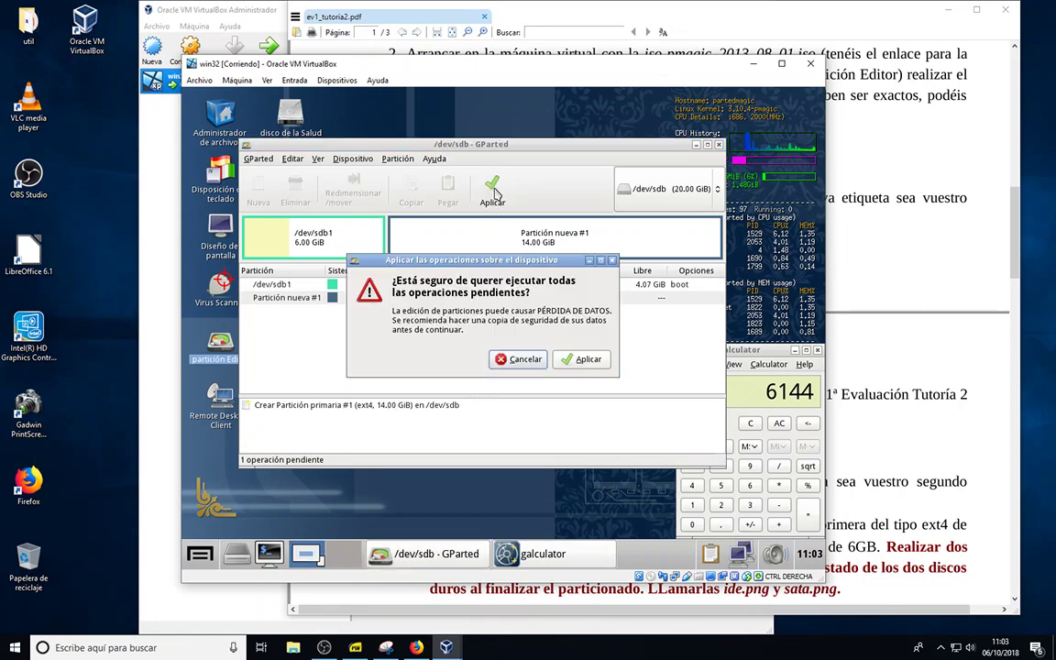
left_click(584, 360)
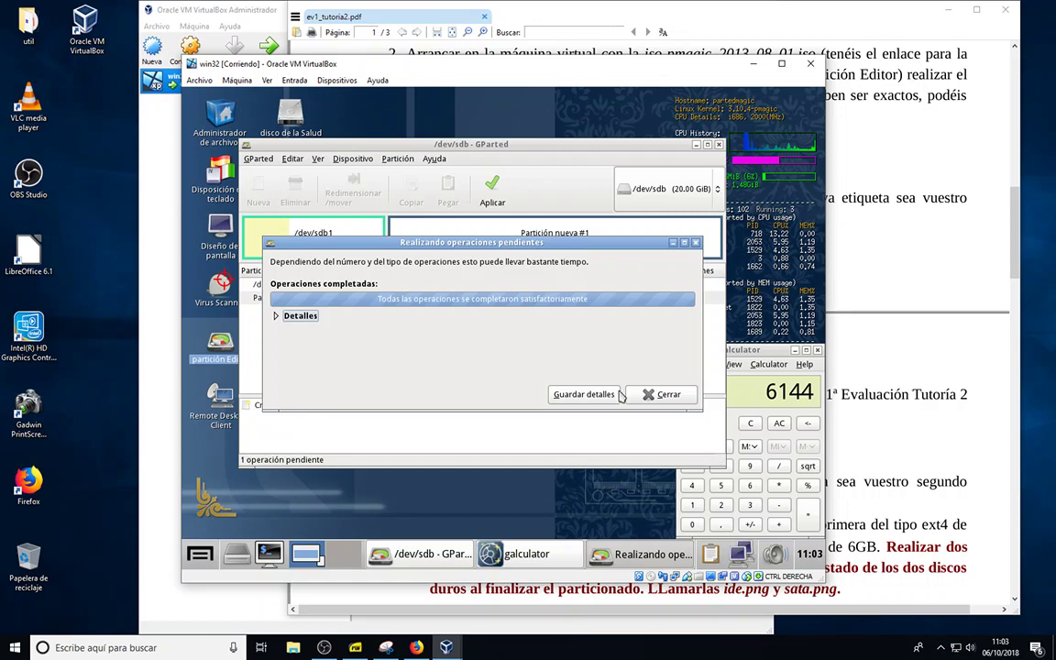
left_click(647, 395)
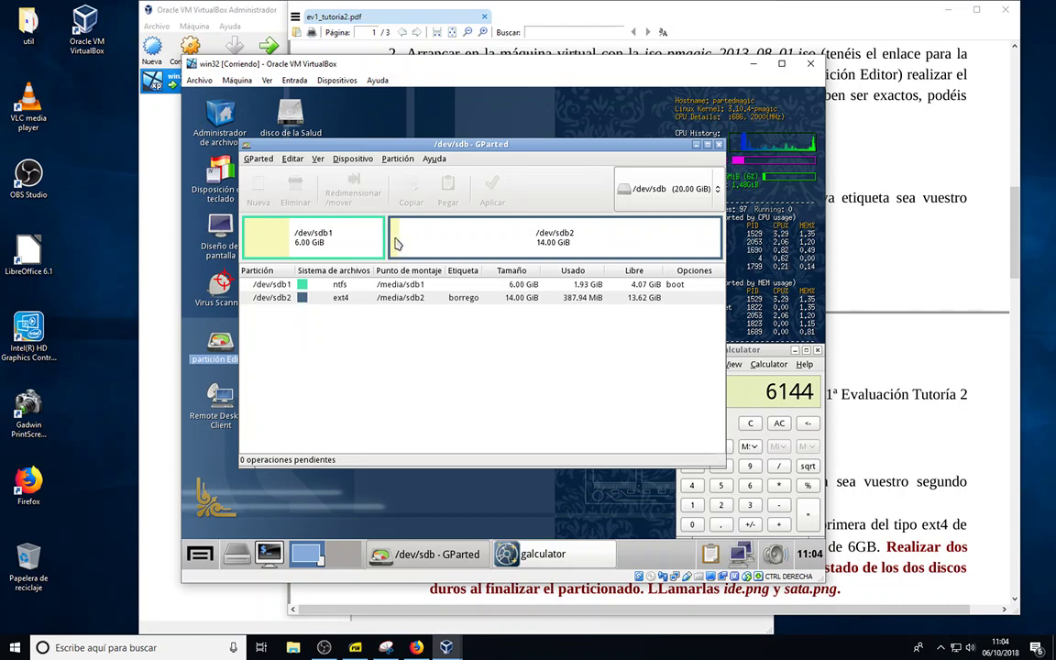
Examine the file system formats offered for /dev/sdb2 without reformatting it
left_click(452, 242)
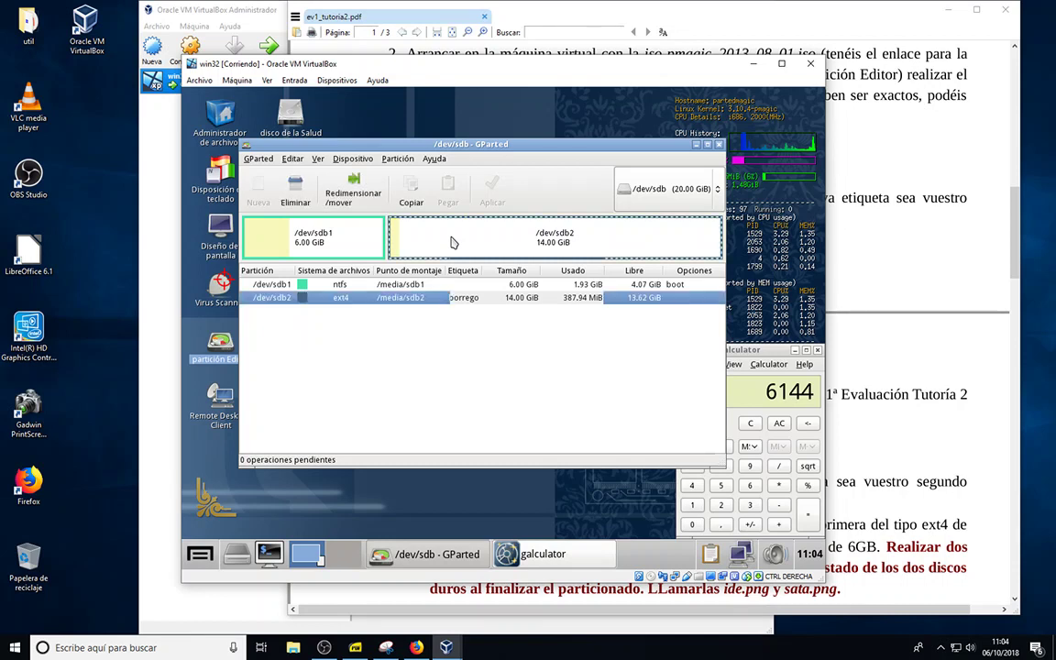
right_click(451, 241)
mouse_move(493, 322)
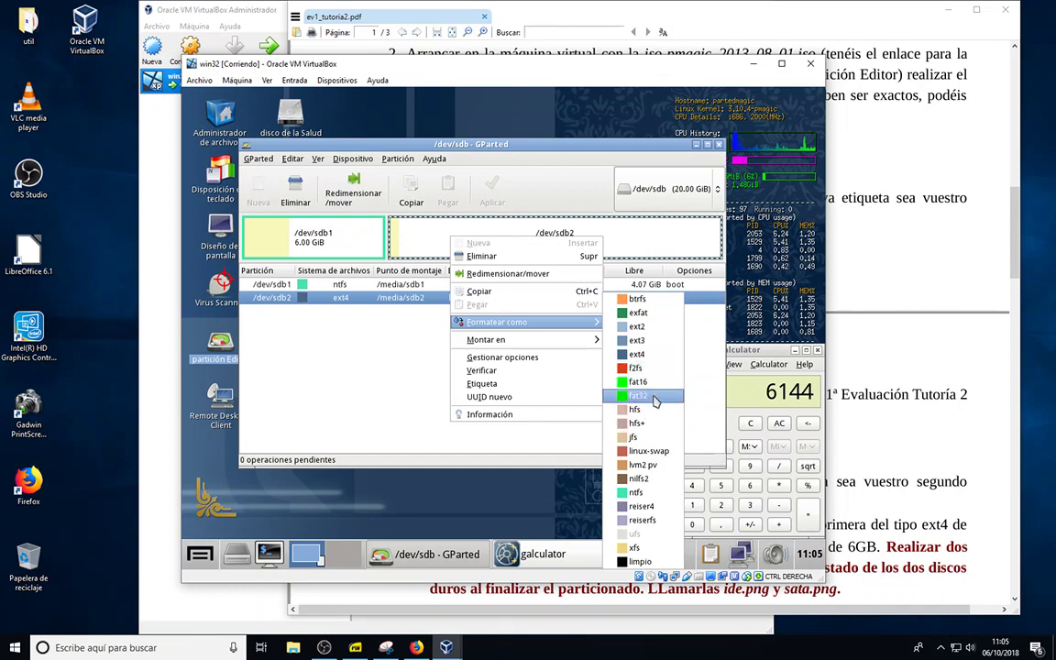
left_click(409, 372)
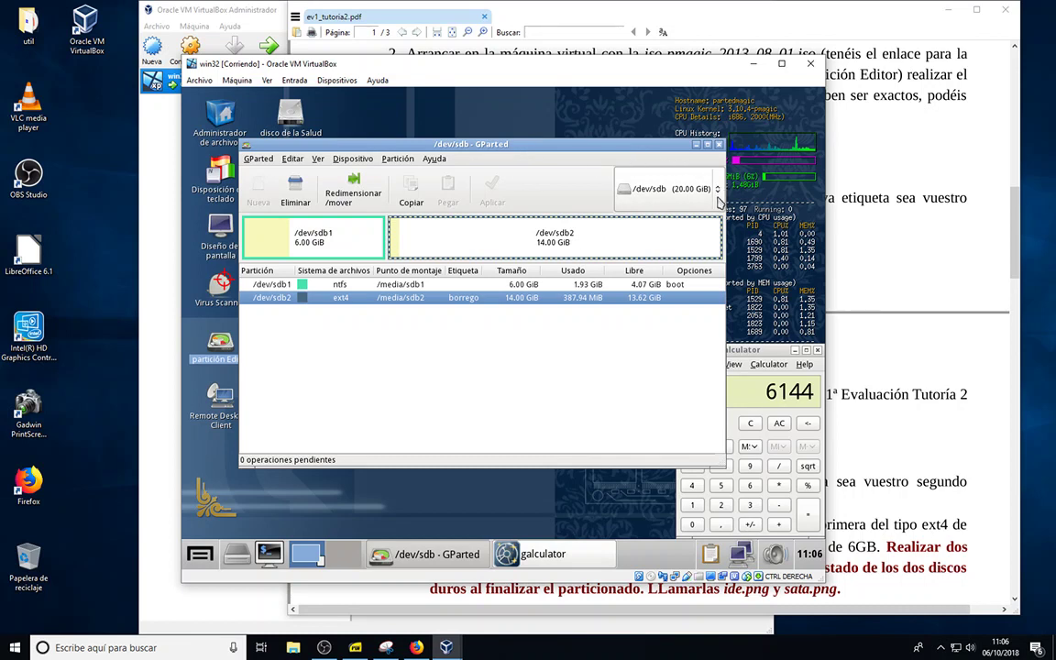
View the disk /dev/sda, return to /dev/sdb, and consult the assignment PDF's partition requirements
left_click(649, 188)
left_click(636, 154)
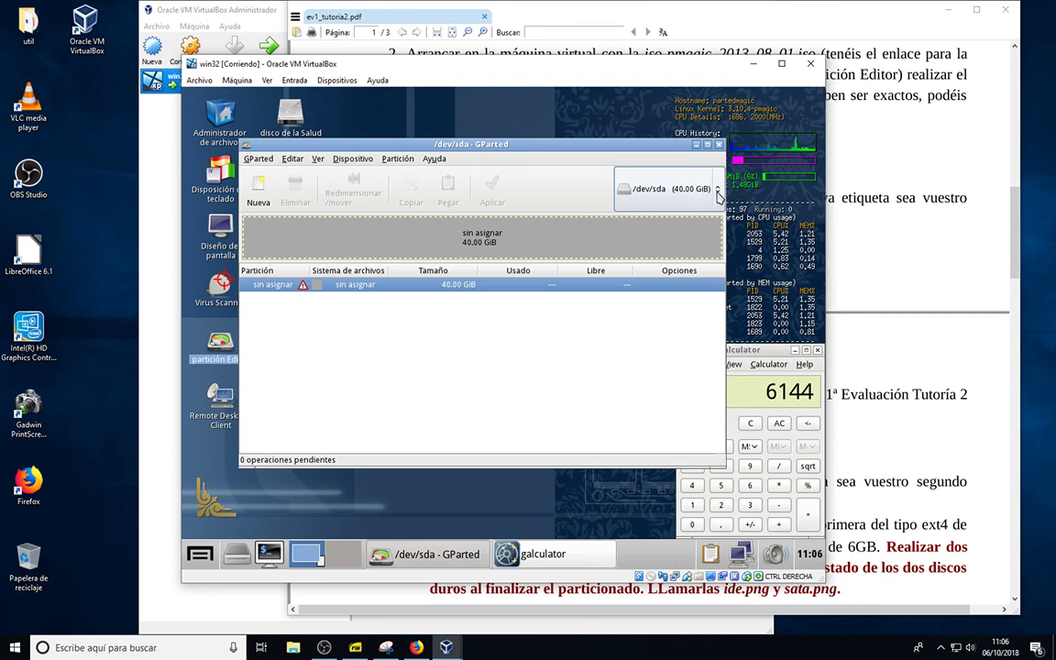
left_click(718, 193)
left_click(643, 207)
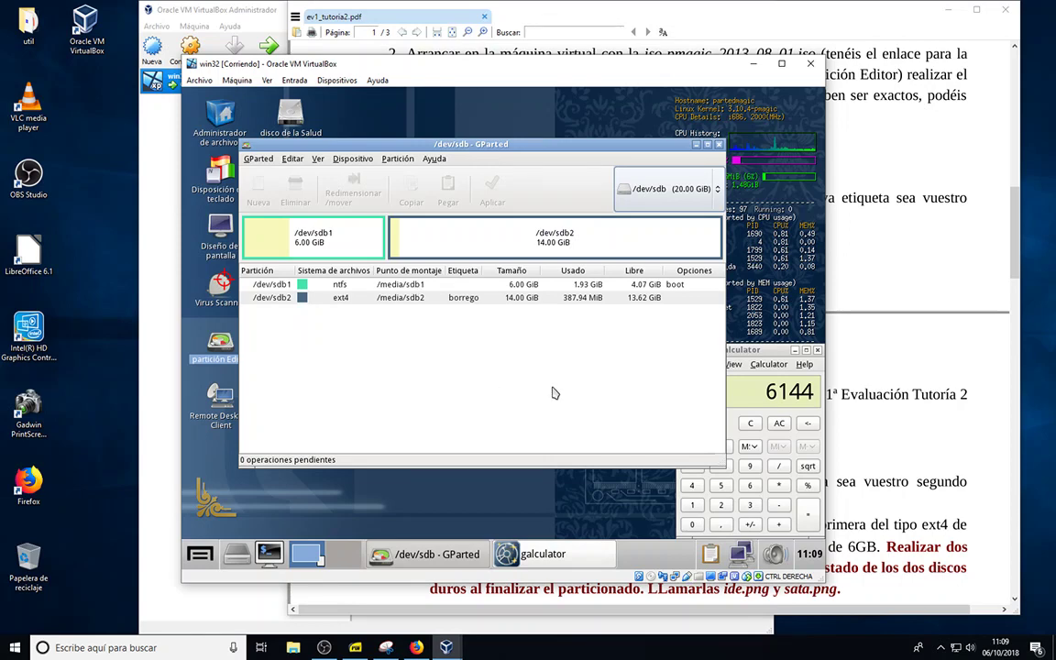
left_click(912, 253)
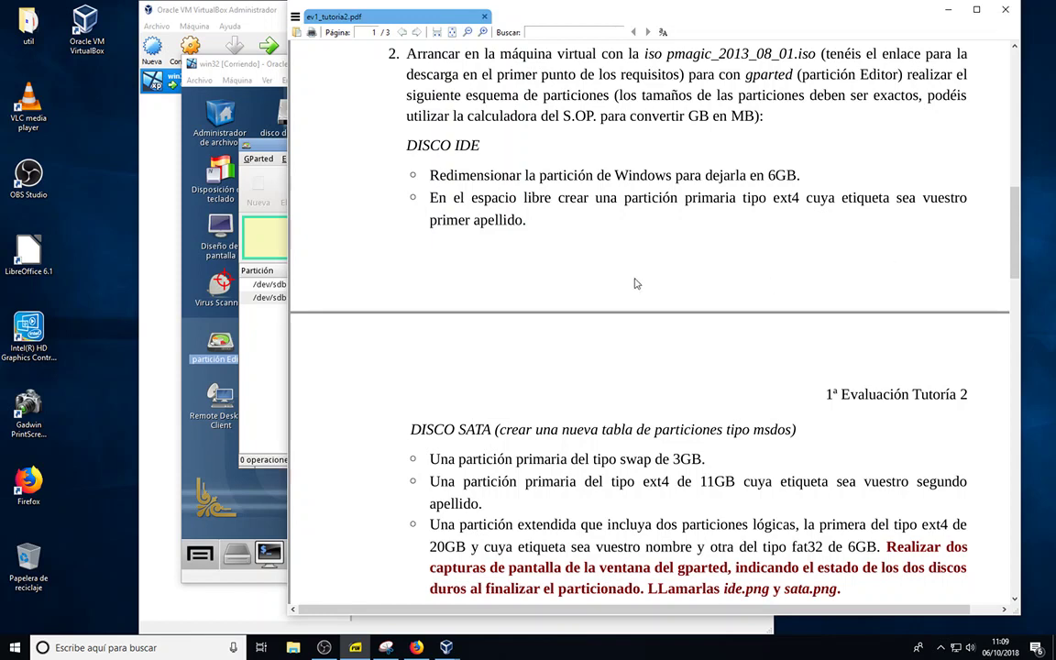